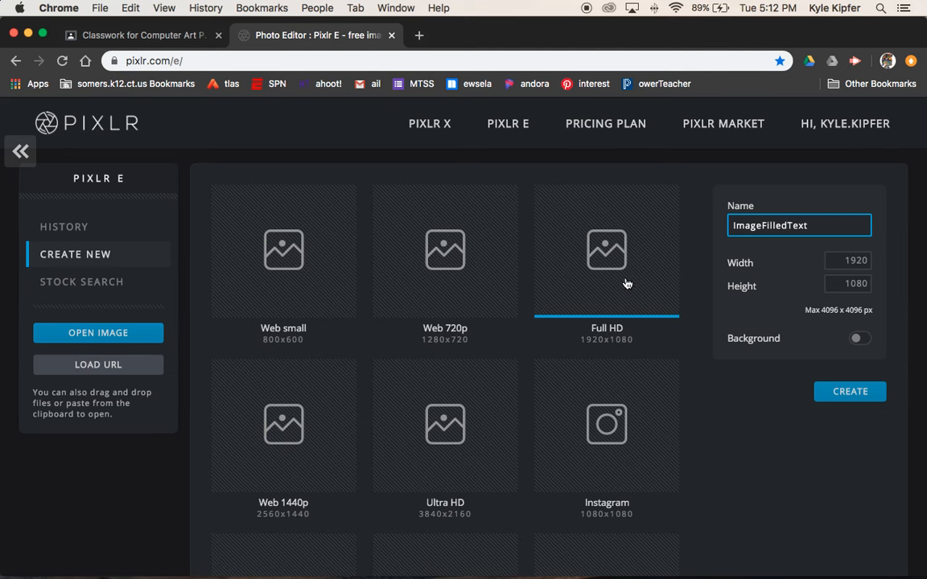
Step: Create the 1920×1080 canvas, set the foreground to #000000 and bucket-fill it black
click(873, 397)
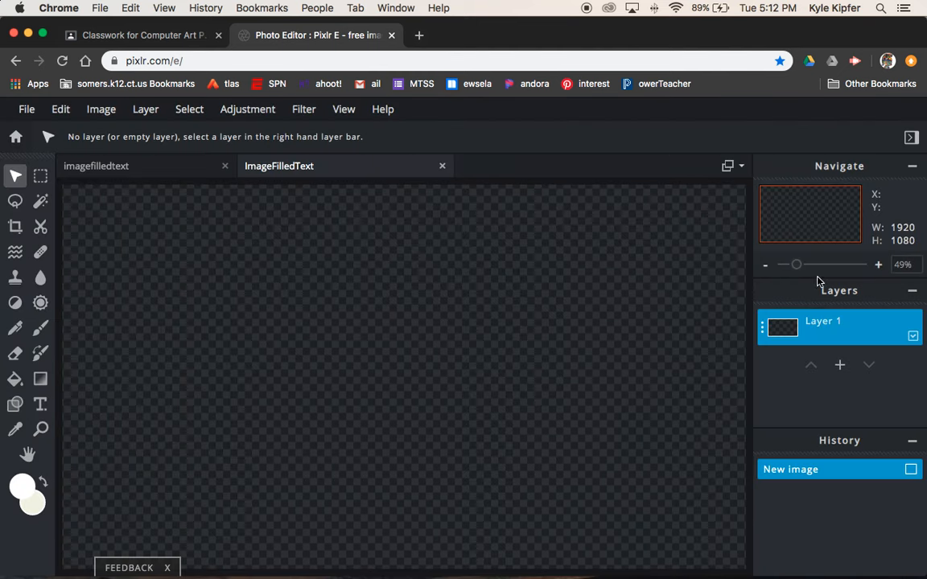
click(765, 265)
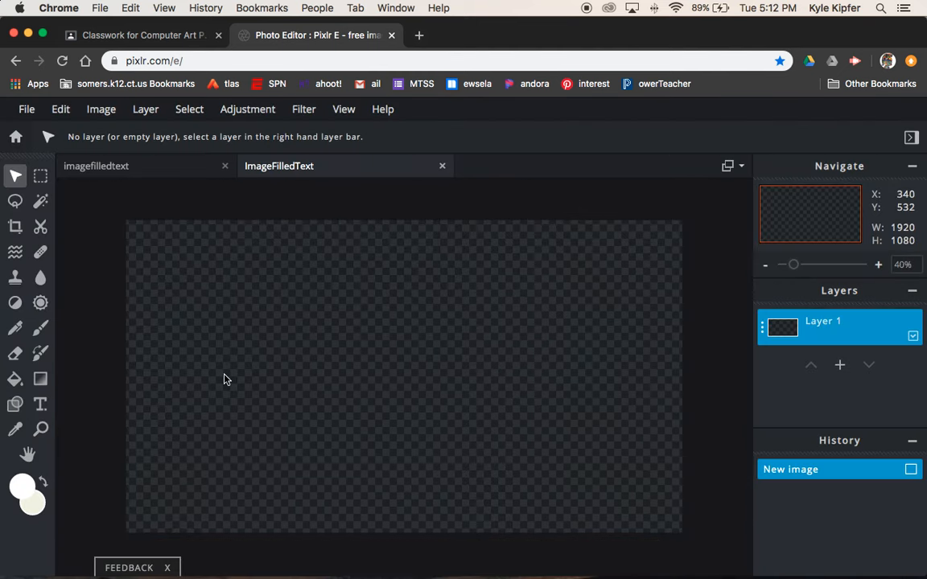
click(22, 487)
mouse_move(376, 239)
mouse_down()
mouse_move(356, 384)
mouse_move(387, 374)
mouse_move(329, 415)
mouse_up()
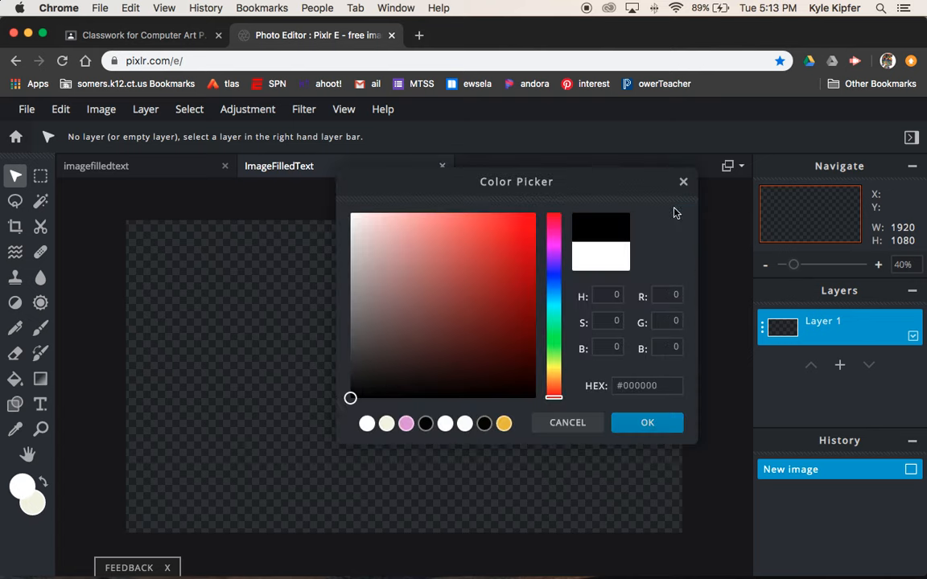
click(666, 430)
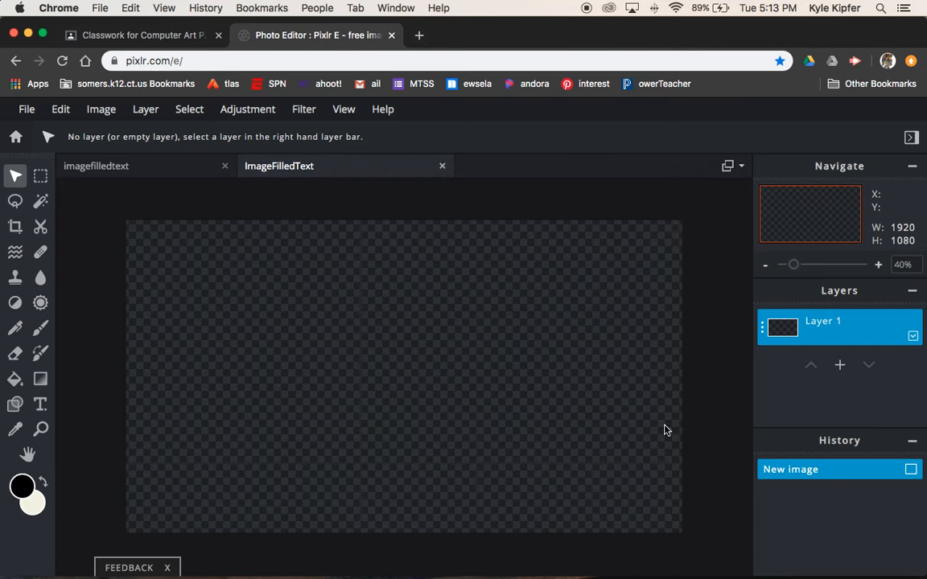
click(14, 378)
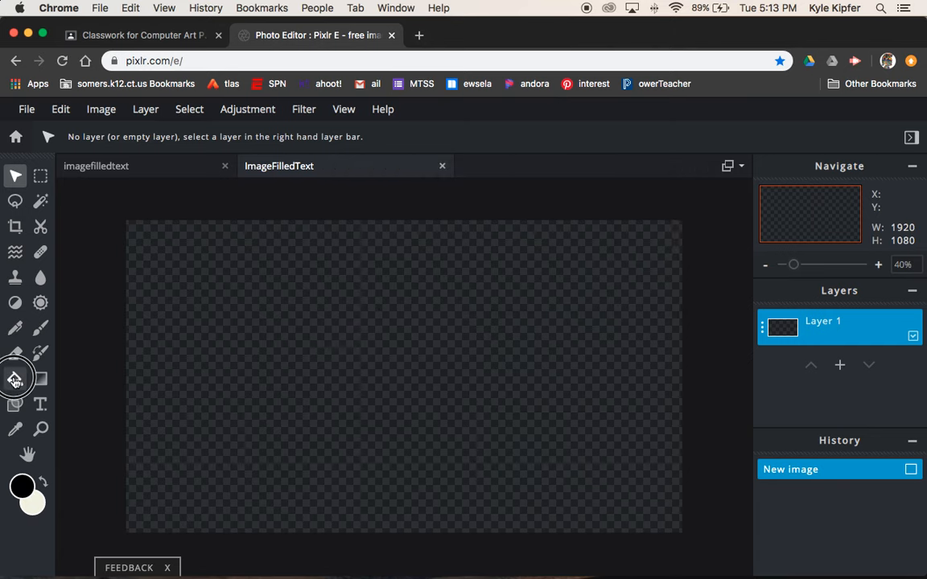
click(393, 325)
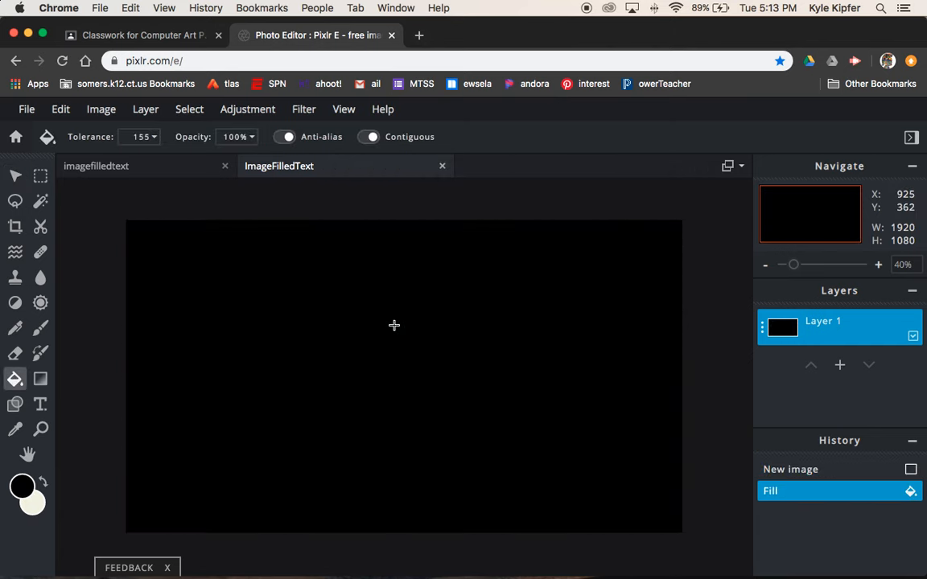
Step: Add a text layer reading UCONN over the black canvas
click(839, 366)
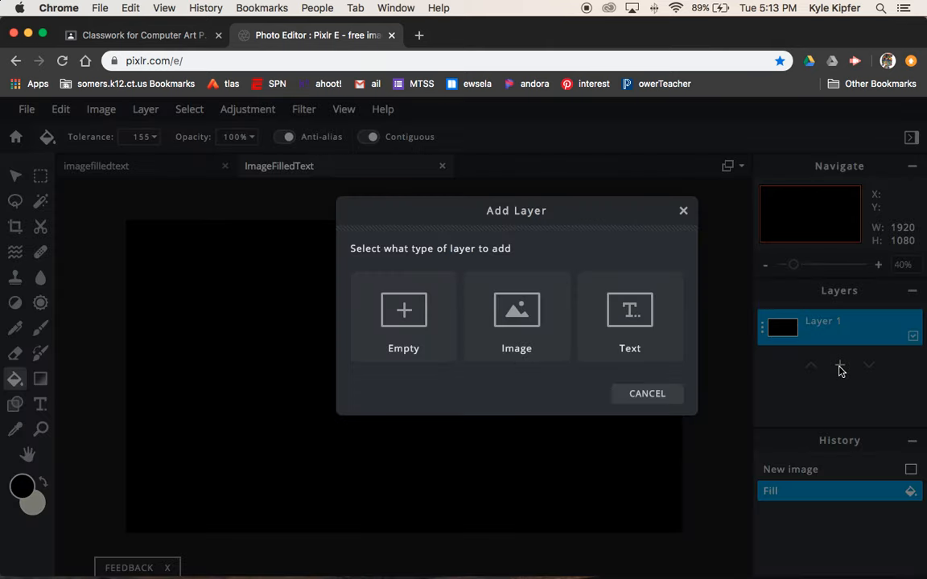
click(628, 310)
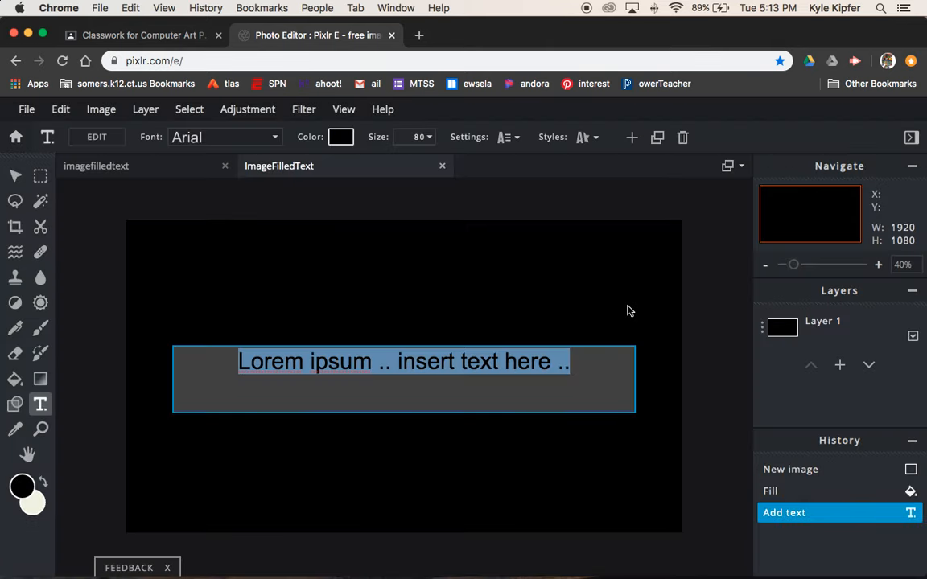
text(UCO)
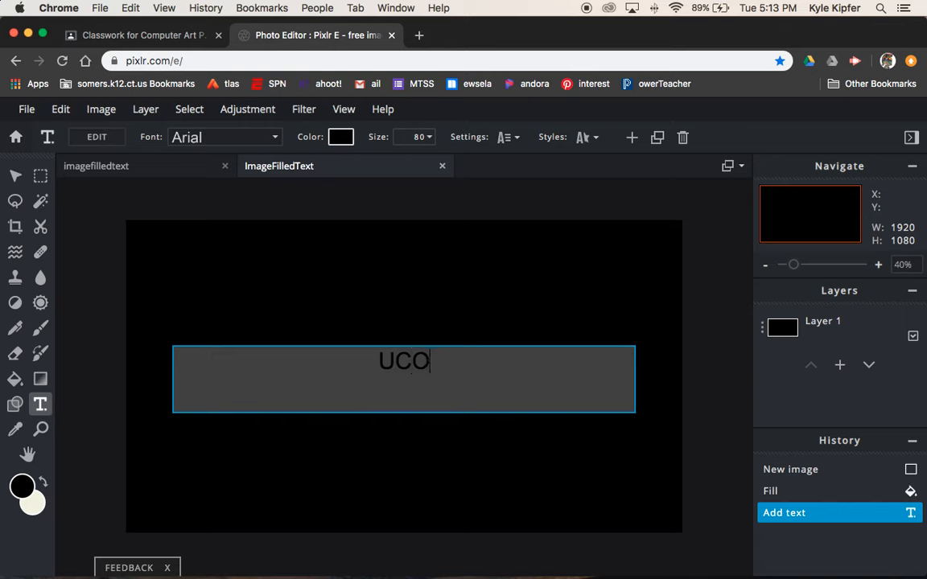
text(NN)
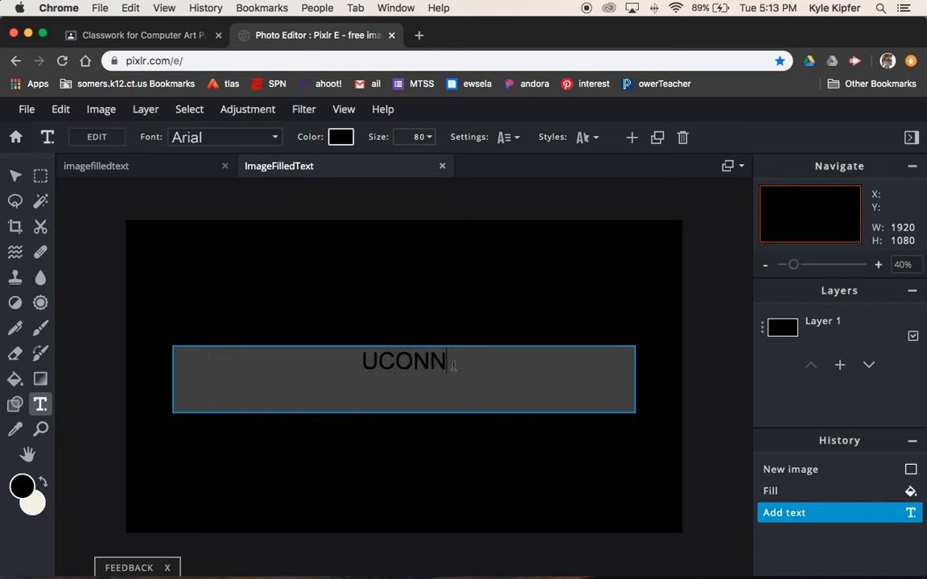
Step: Set the UCONN text in the Cincoyo font
drag(452, 366, 340, 358)
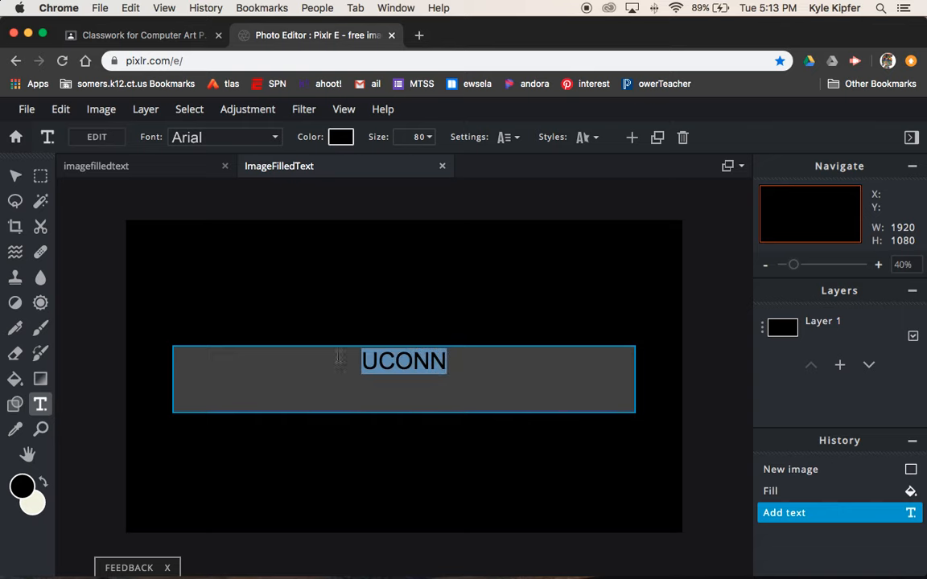
click(276, 140)
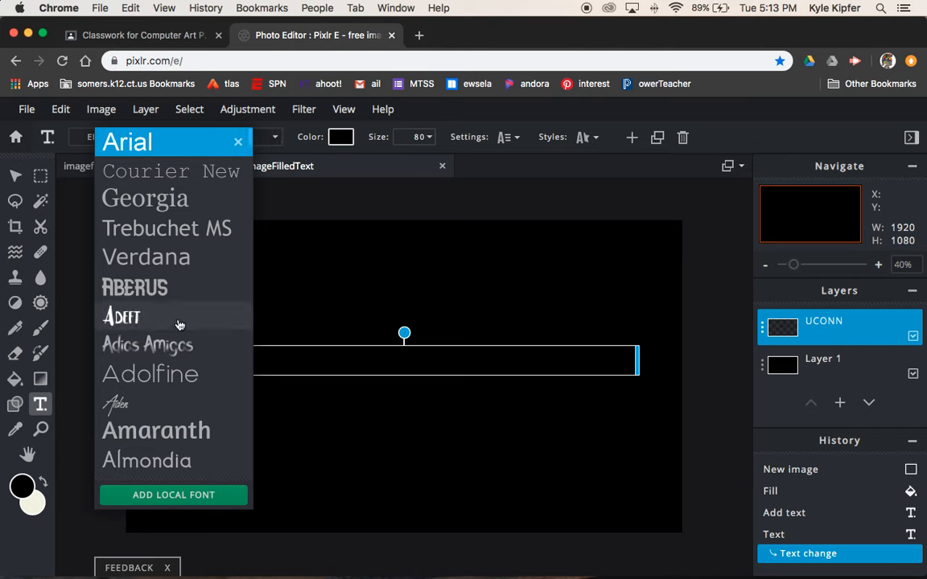
scroll(194, 300, down, 2)
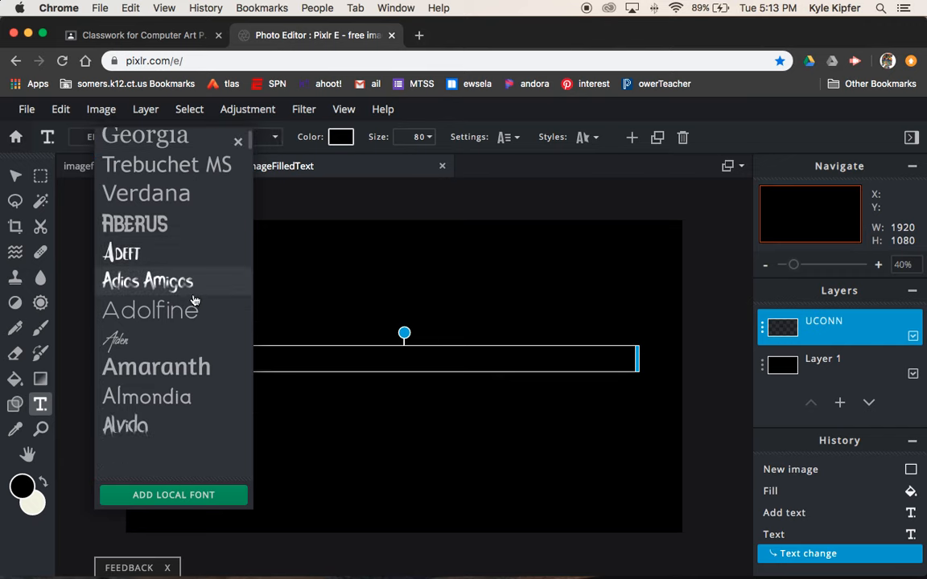
scroll(194, 300, down, 15)
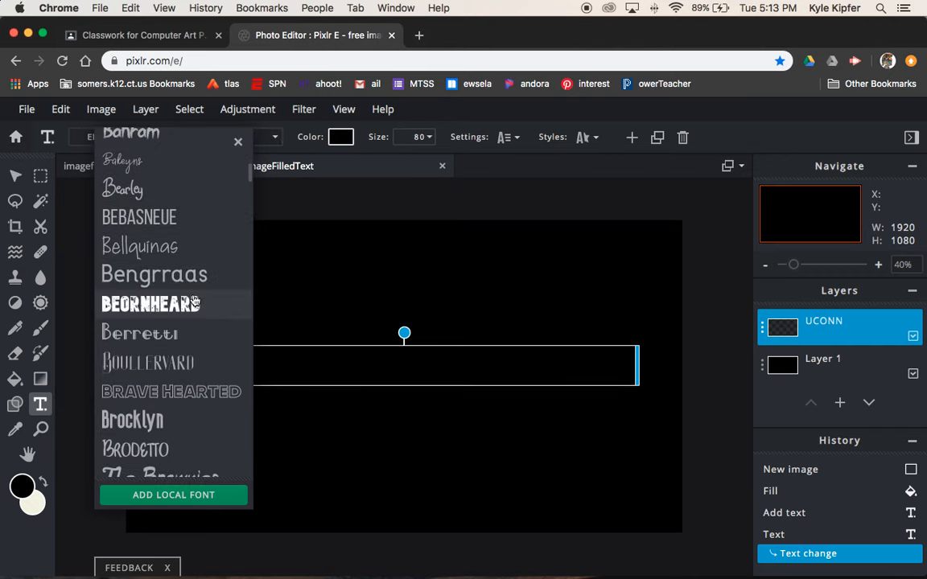
scroll(194, 300, down, 6)
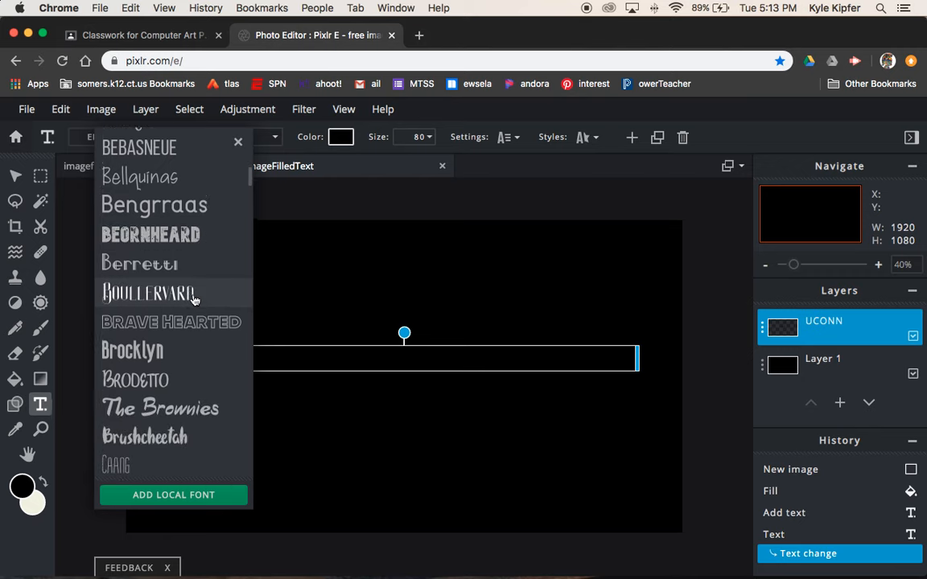
scroll(193, 300, down, 10)
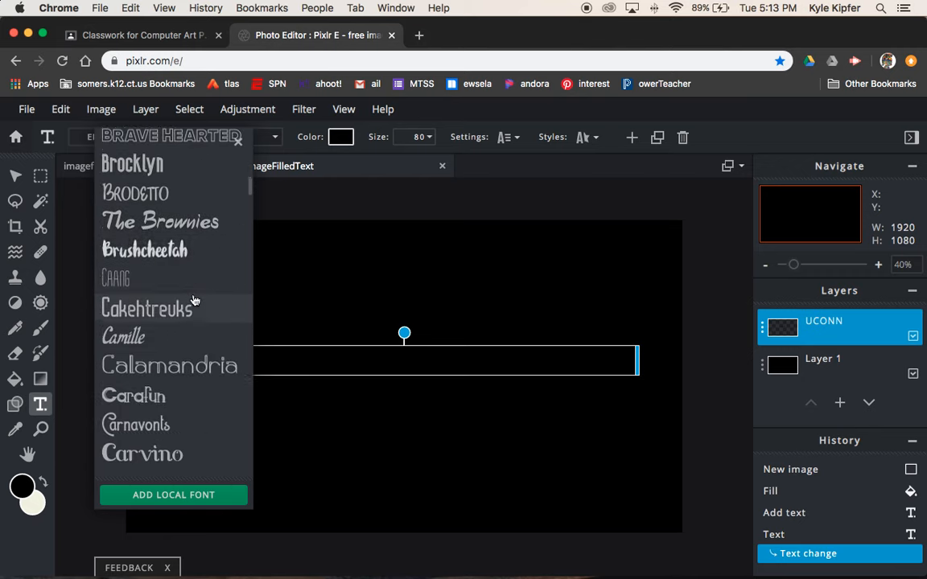
scroll(194, 300, down, 3)
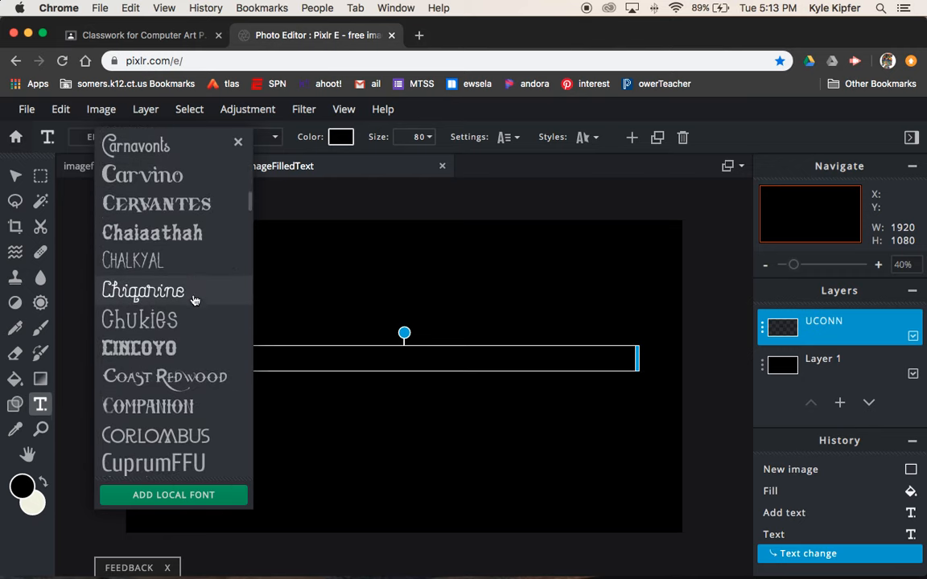
click(194, 300)
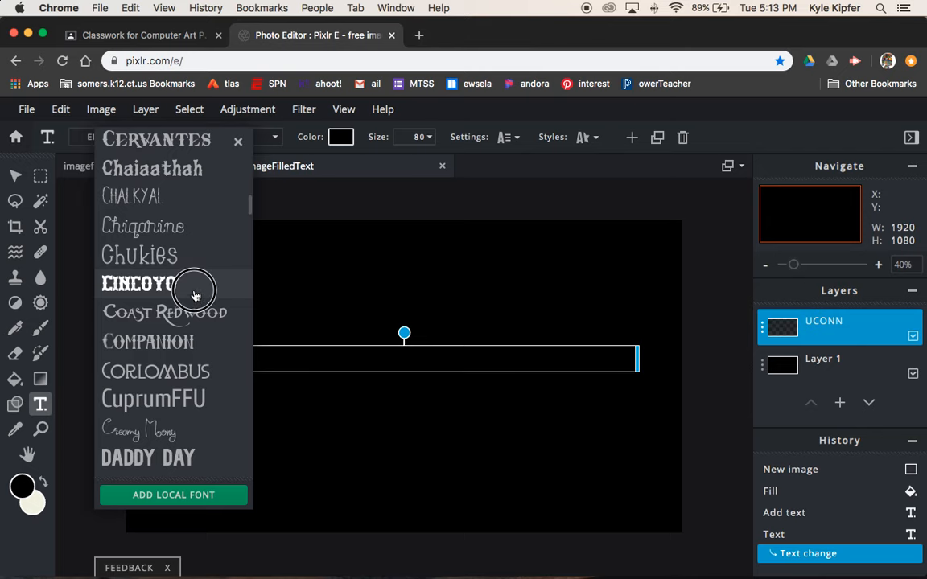
double_click(431, 359)
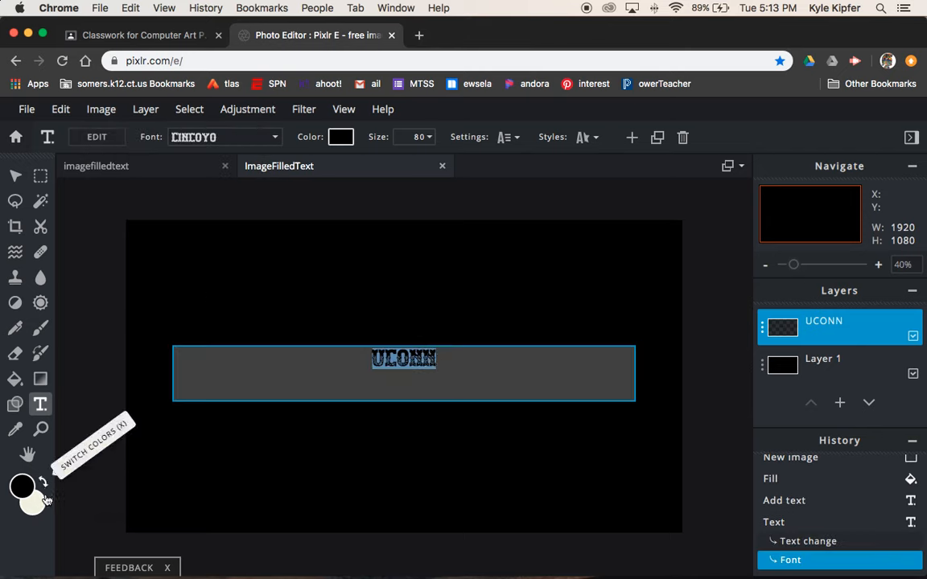
Step: Set the foreground colour to pure white (#FFFFFF)
click(23, 486)
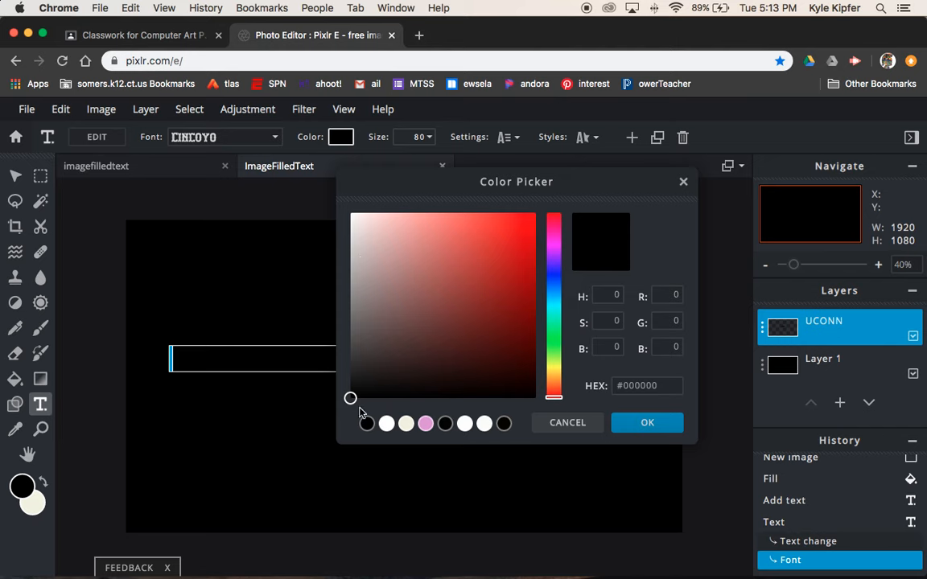
click(359, 222)
drag(362, 226, 337, 198)
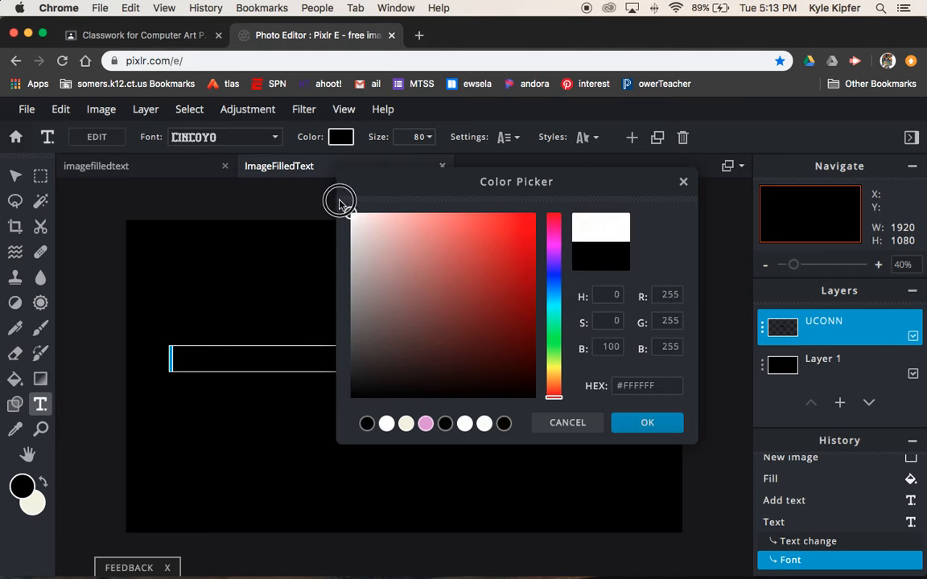
click(645, 422)
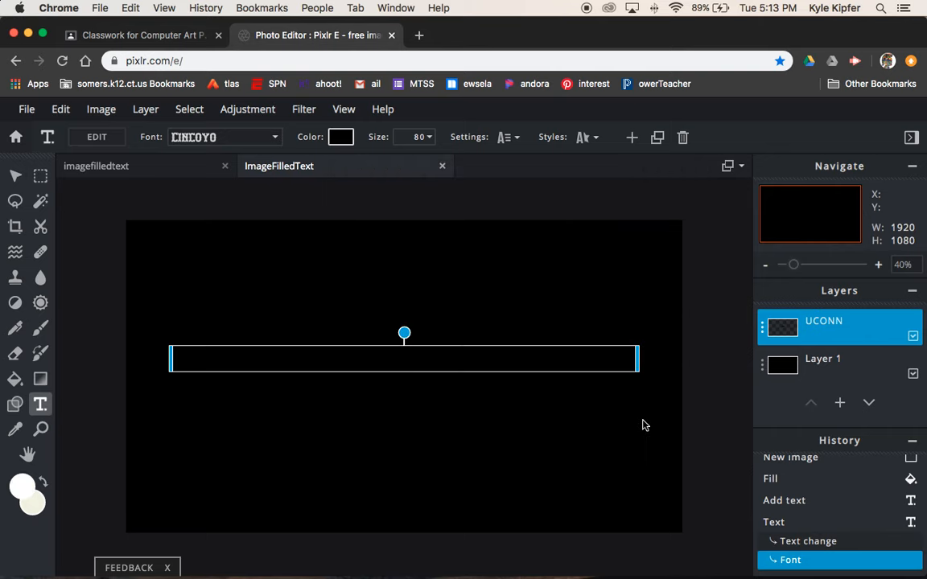
Step: Change the UCONN text colour to white #FFFFFF in the text options
double_click(420, 359)
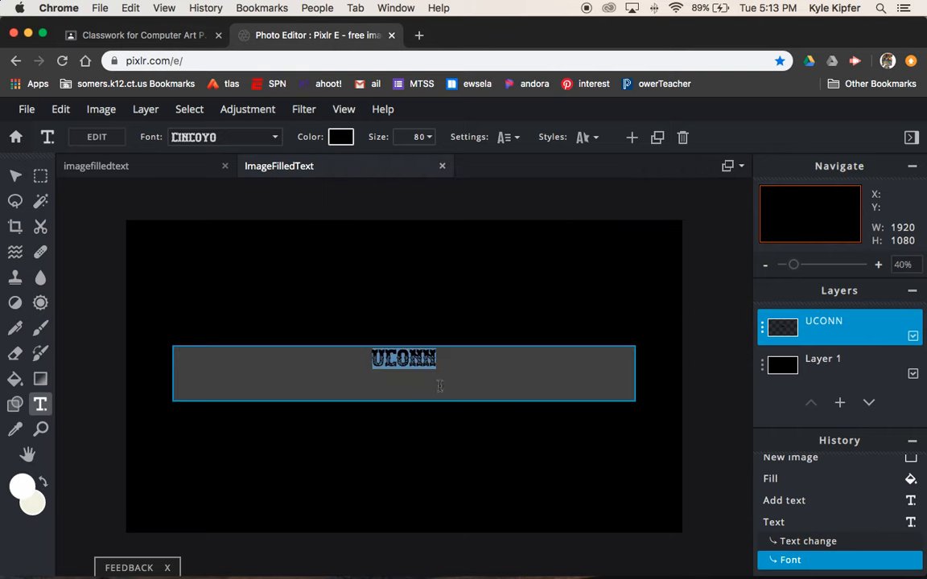
click(348, 138)
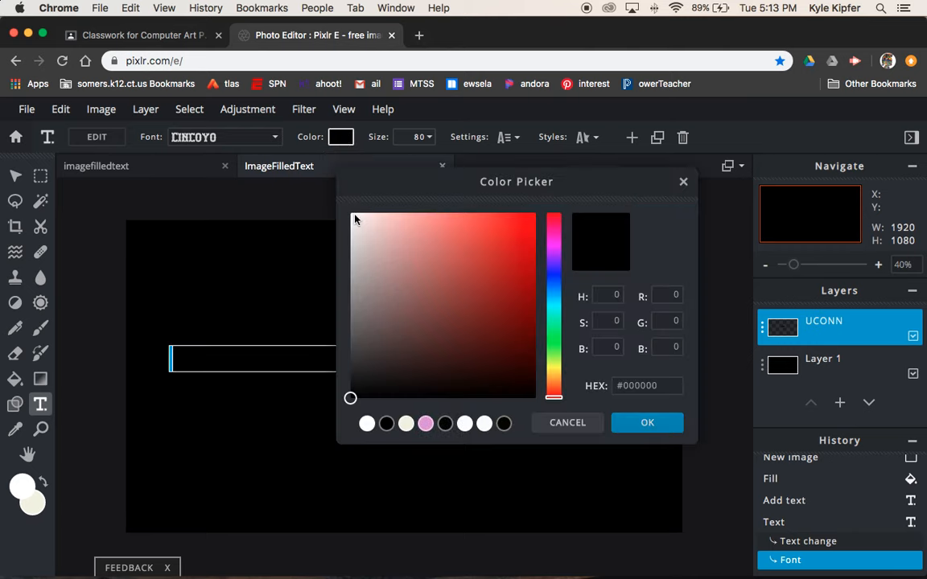
click(352, 218)
drag(352, 218, 343, 199)
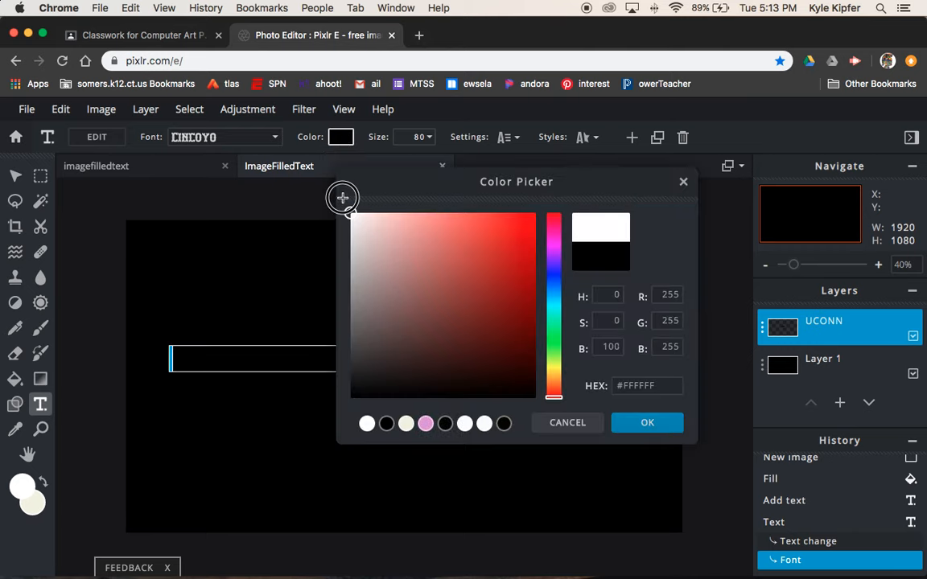
click(661, 429)
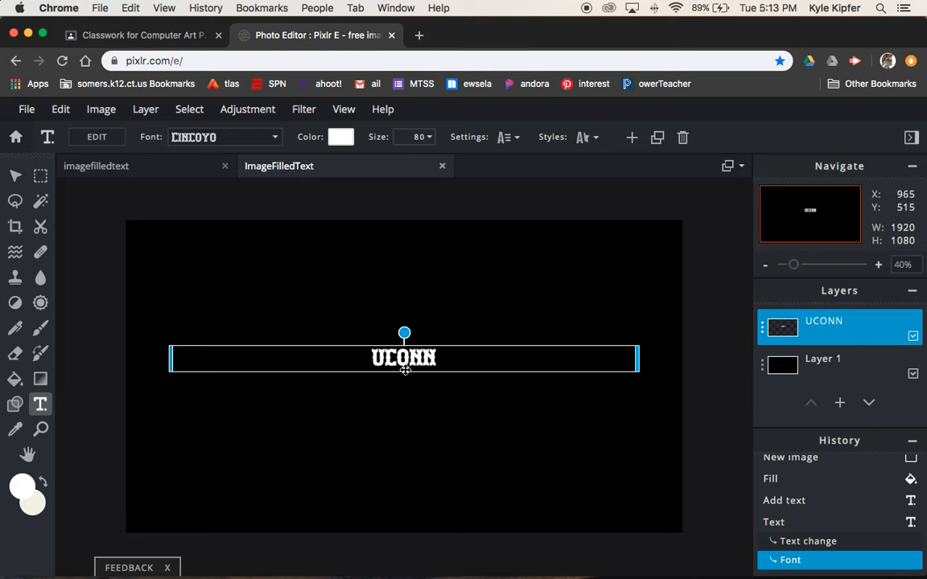
double_click(435, 358)
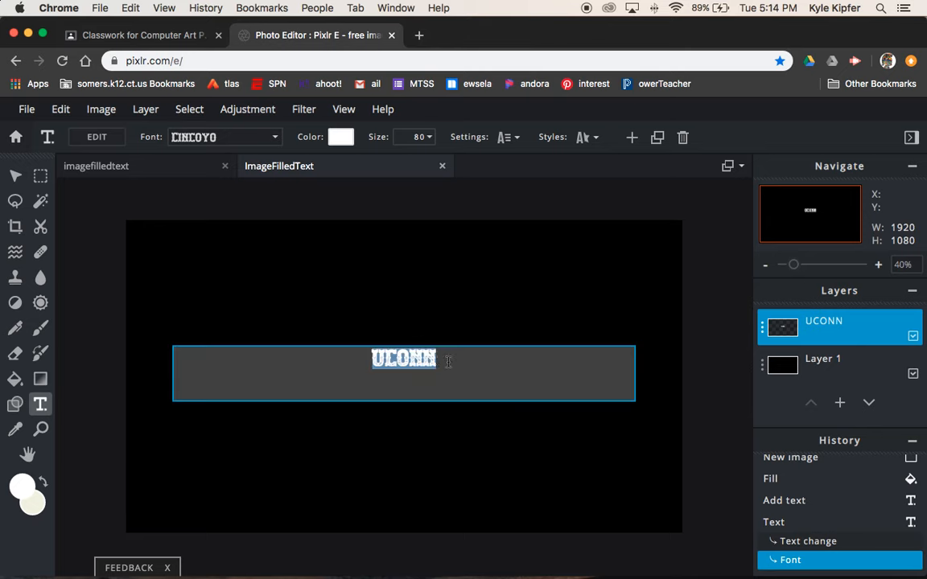
Step: Drag the text Size slider up to make UCONN much larger
click(434, 139)
click(432, 138)
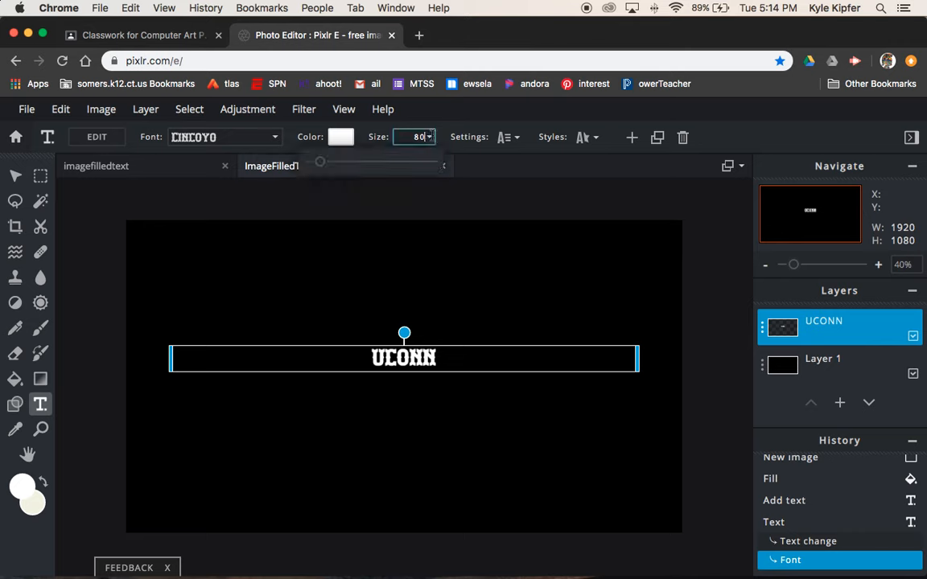
drag(319, 163, 366, 165)
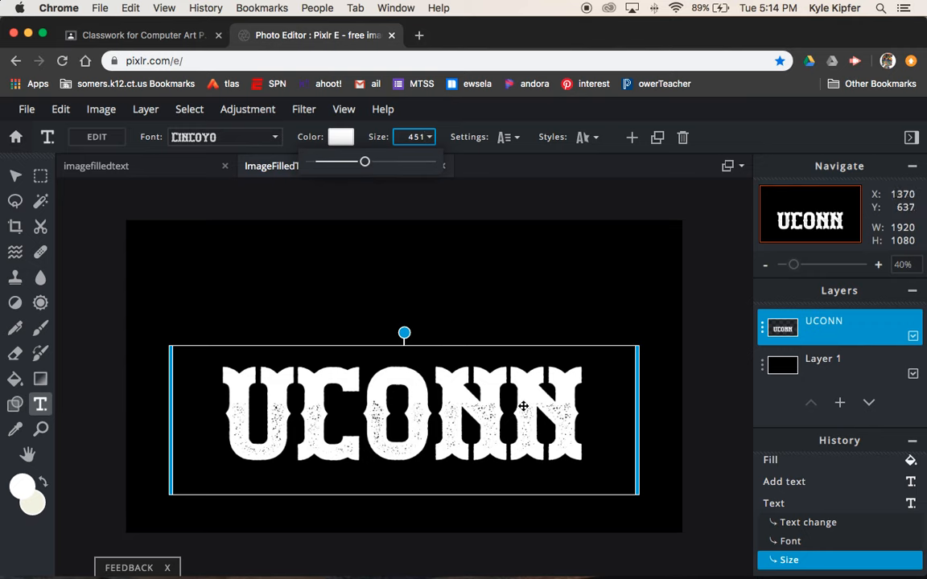
Step: Switch the UCONN font to DADDY DAY and raise the size to 584
double_click(562, 417)
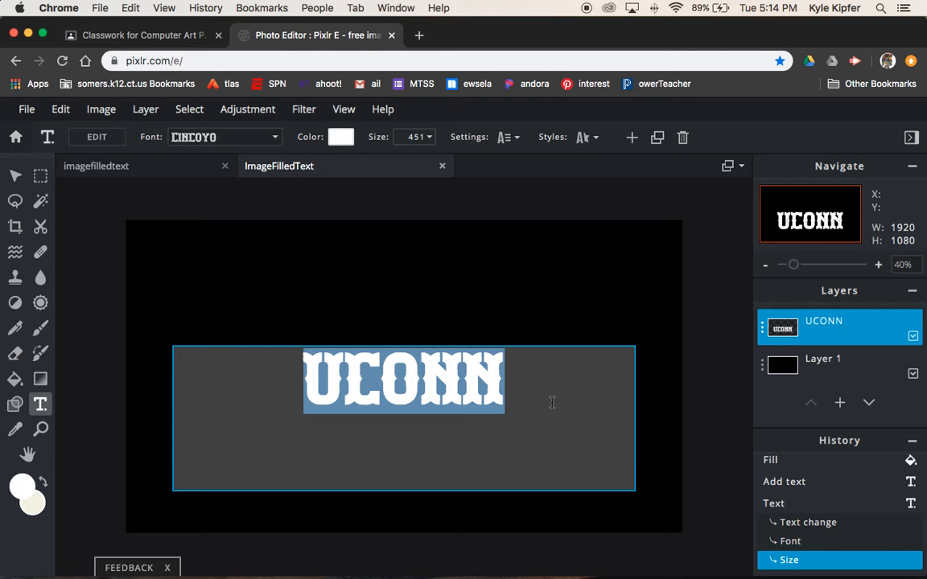
click(274, 137)
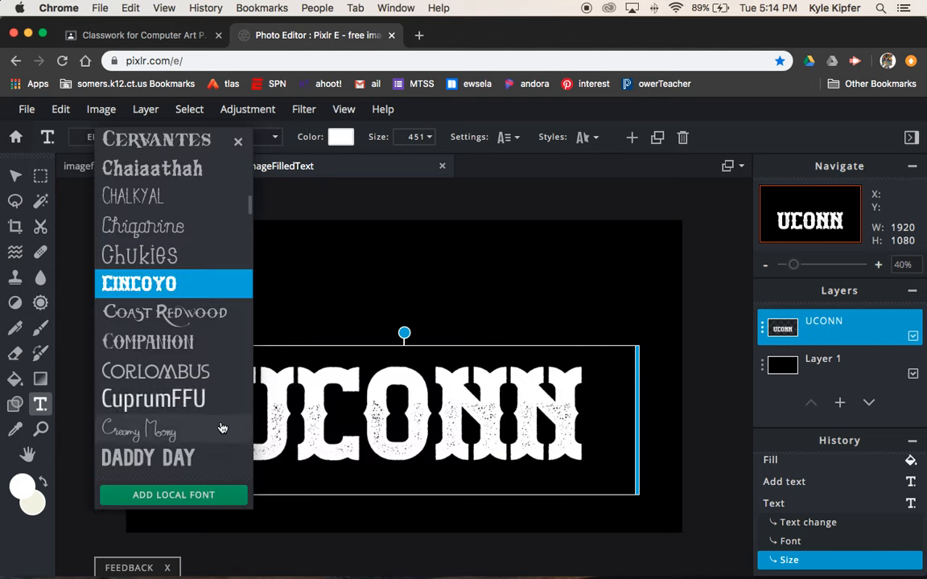
click(221, 458)
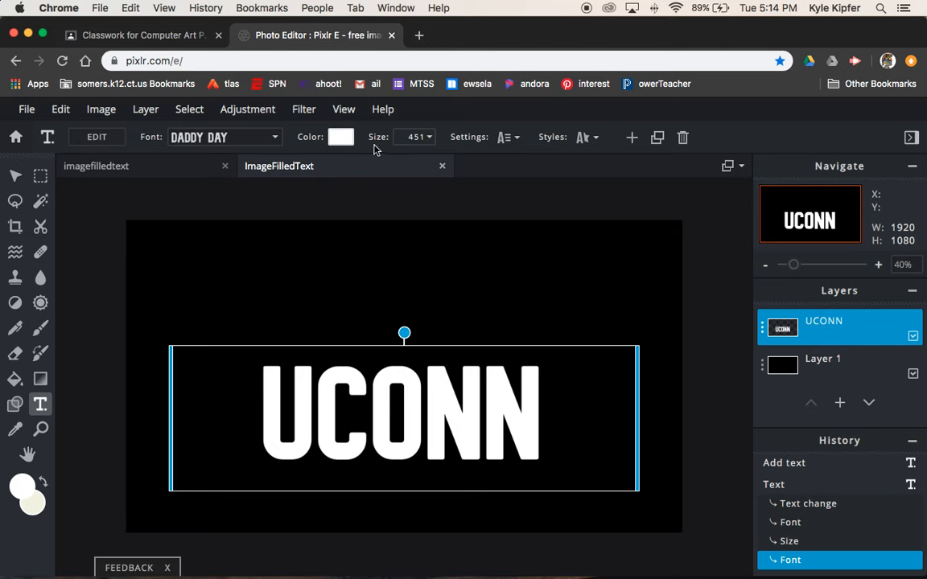
click(426, 136)
drag(365, 164, 378, 161)
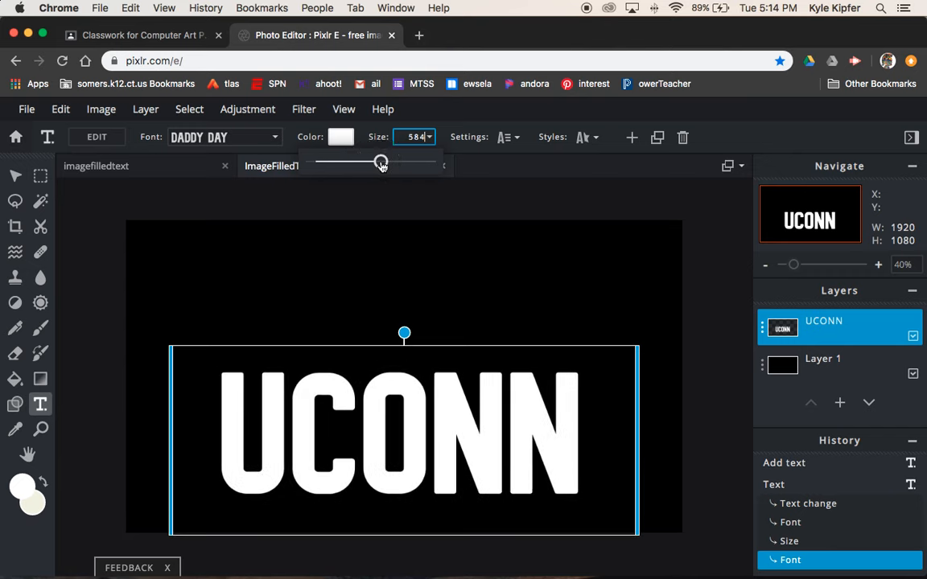
click(14, 177)
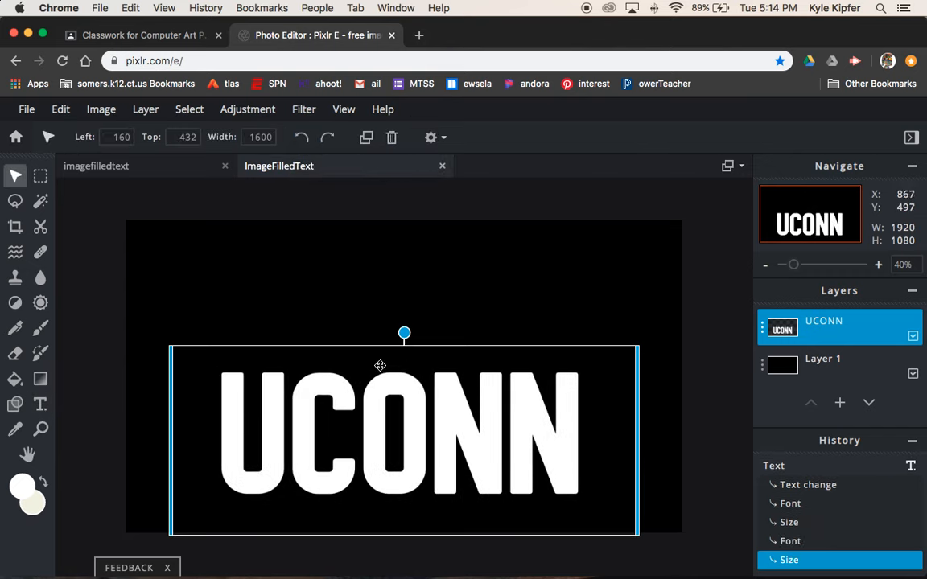
Step: Drag the UCONN lettering upward along the centre guides, then nudge it slightly higher
click(90, 264)
drag(412, 413, 416, 352)
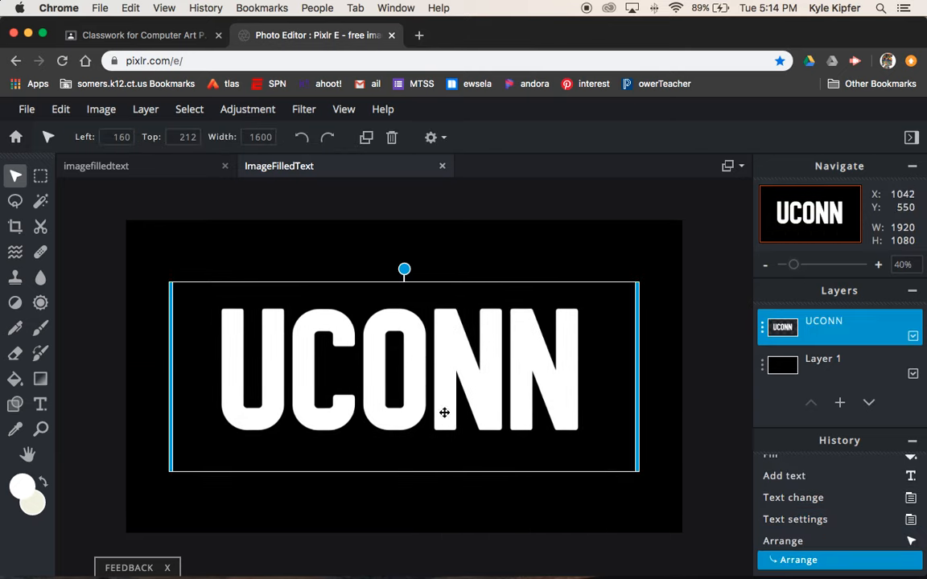
click(263, 205)
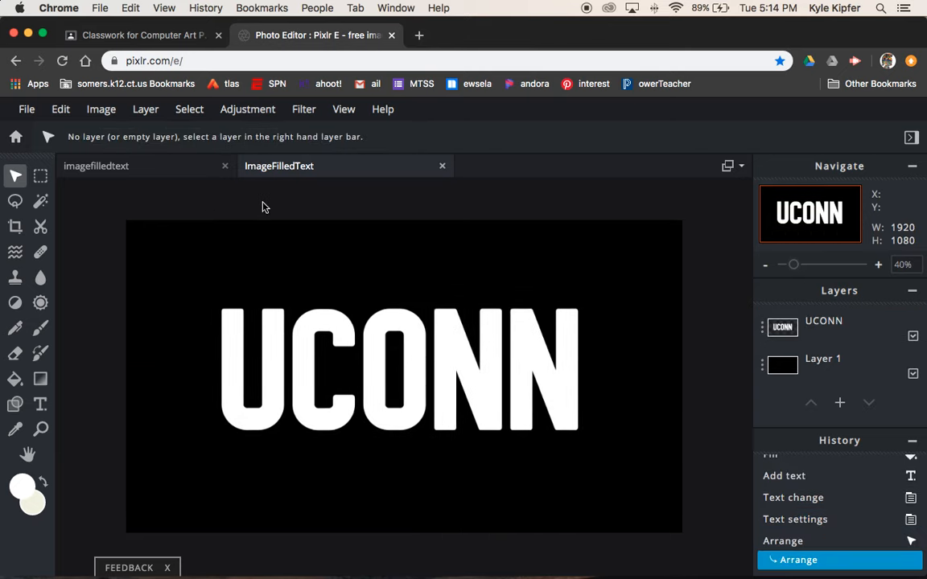
drag(457, 369, 455, 360)
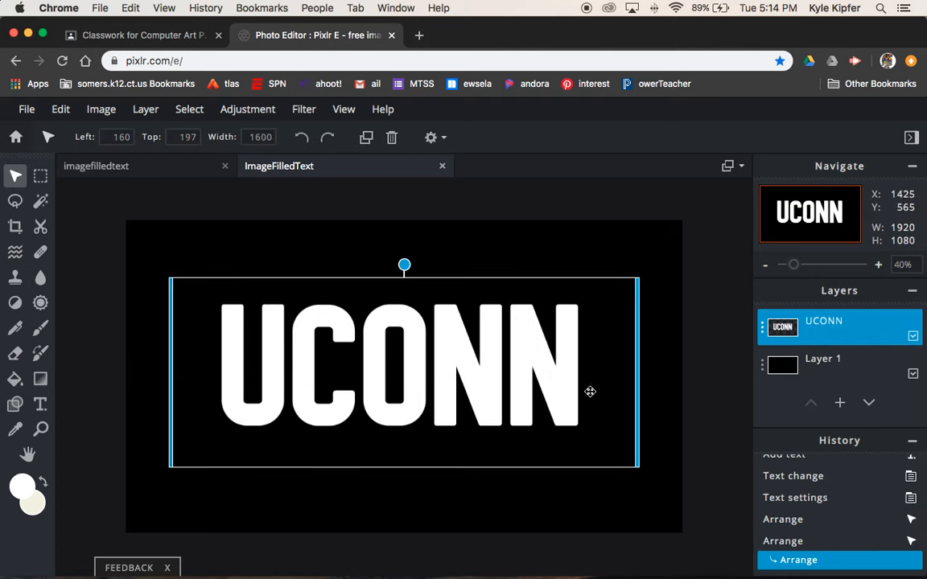
click(712, 259)
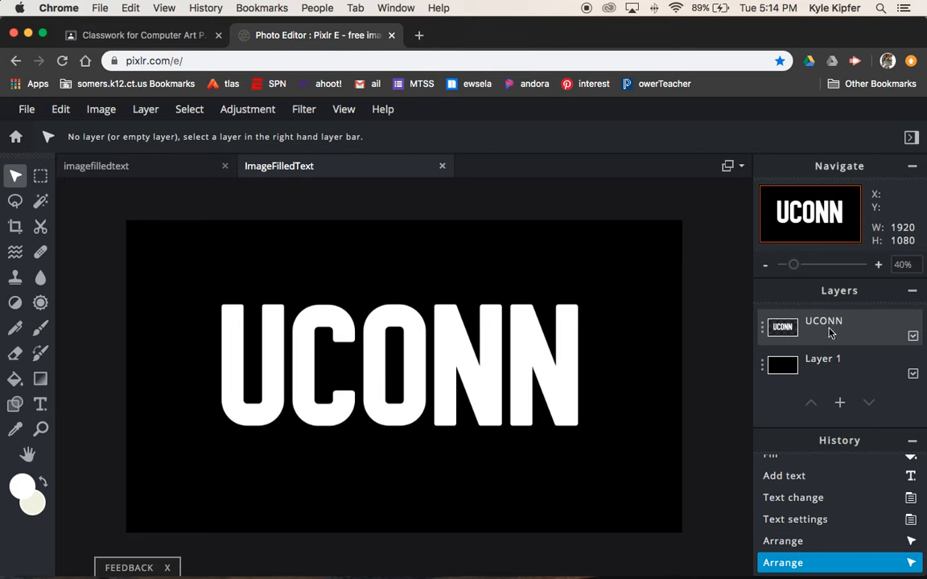
Step: Merge Down the UCONN text layer onto the black background layer
click(763, 330)
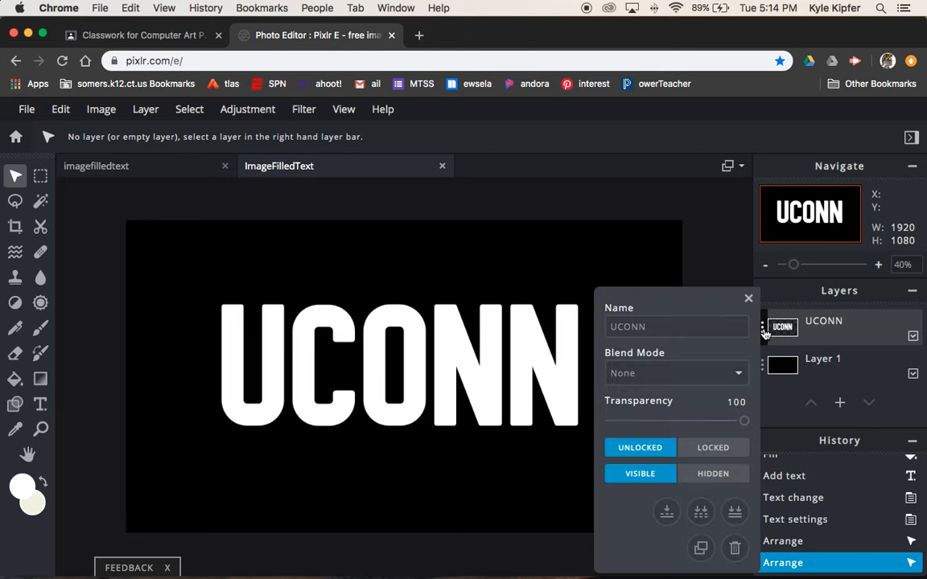
click(666, 512)
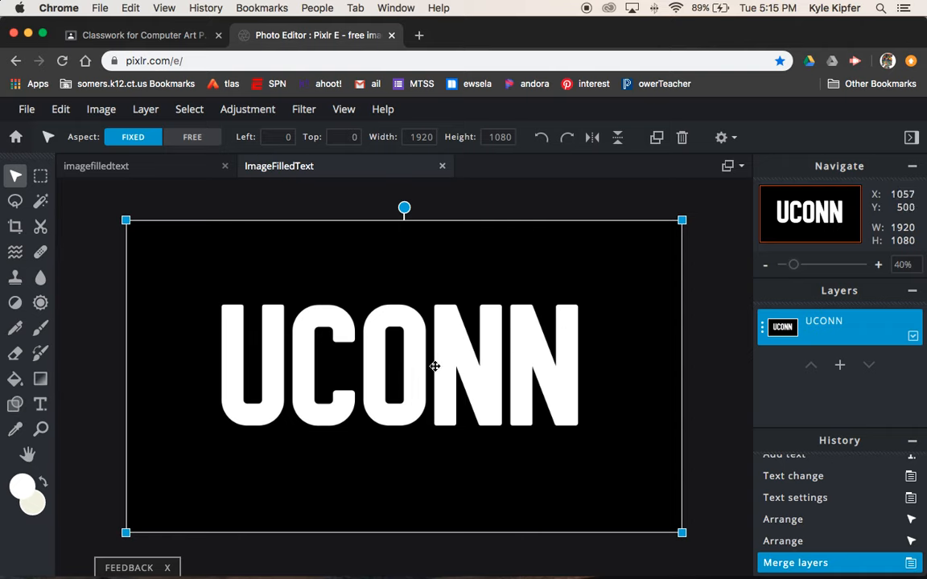
click(721, 341)
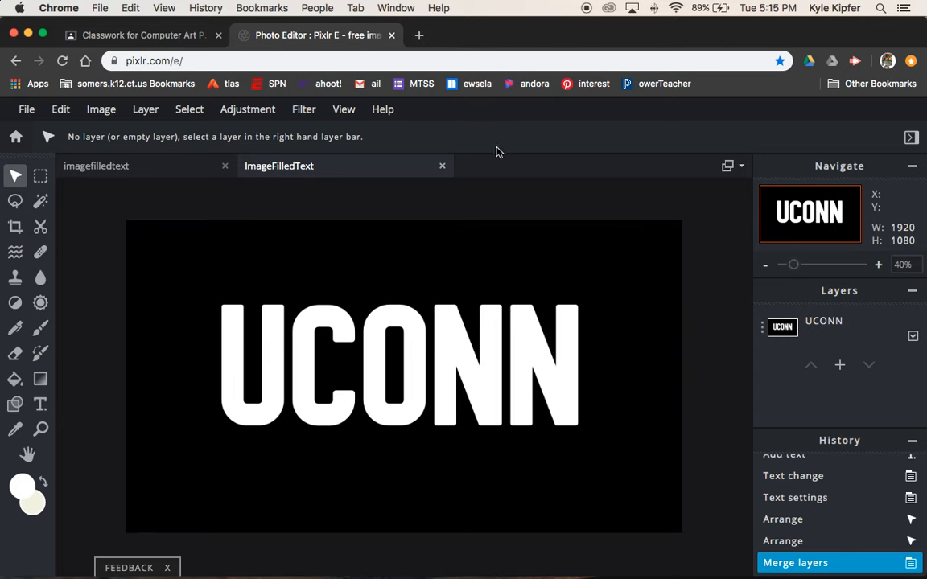
Step: Search Google Images for 'uconn basketball' in a new tab
click(419, 36)
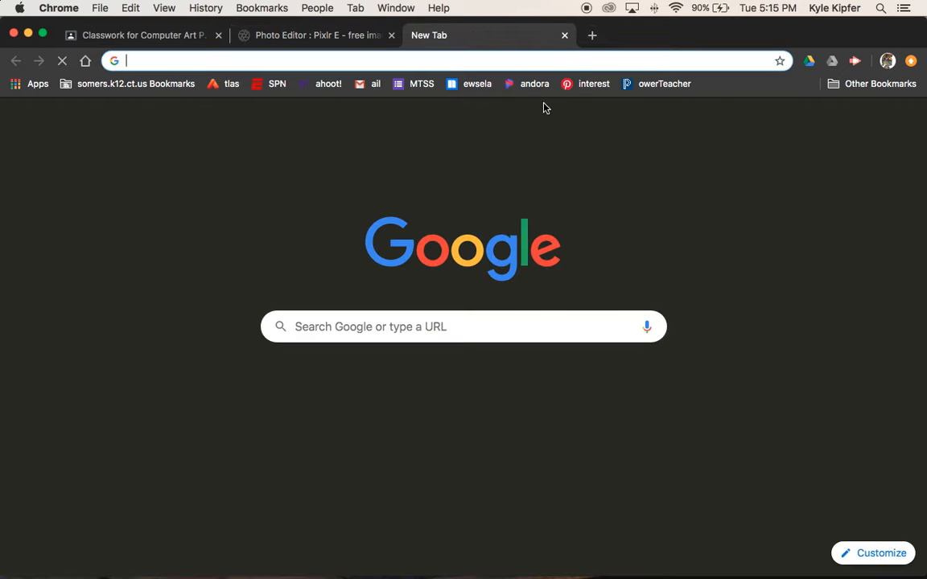
text(uconn)
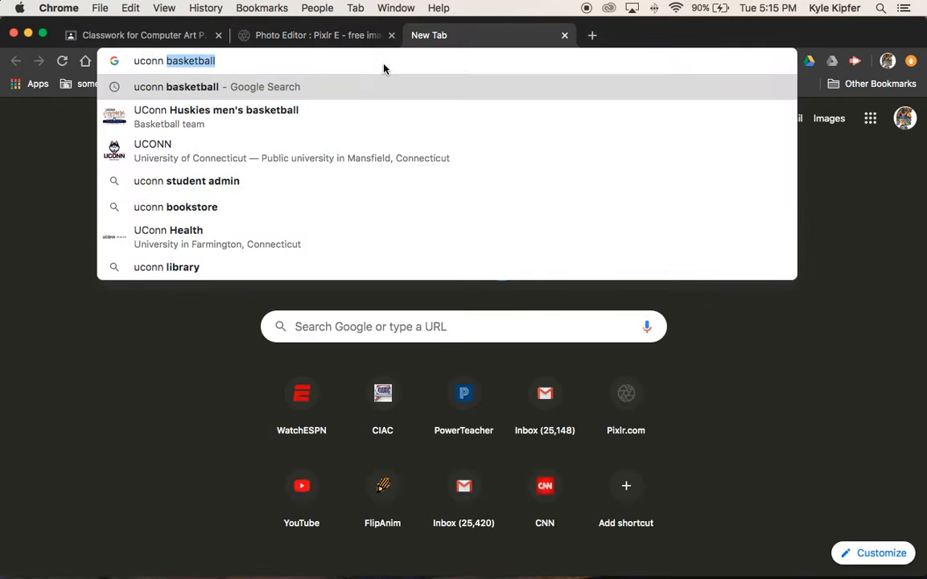
key(Right)
key(Return)
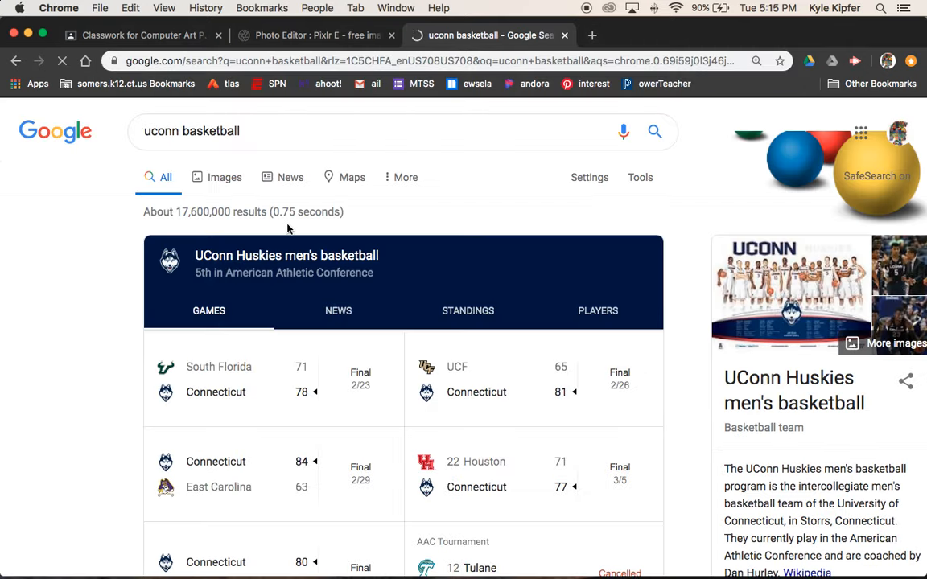
click(226, 179)
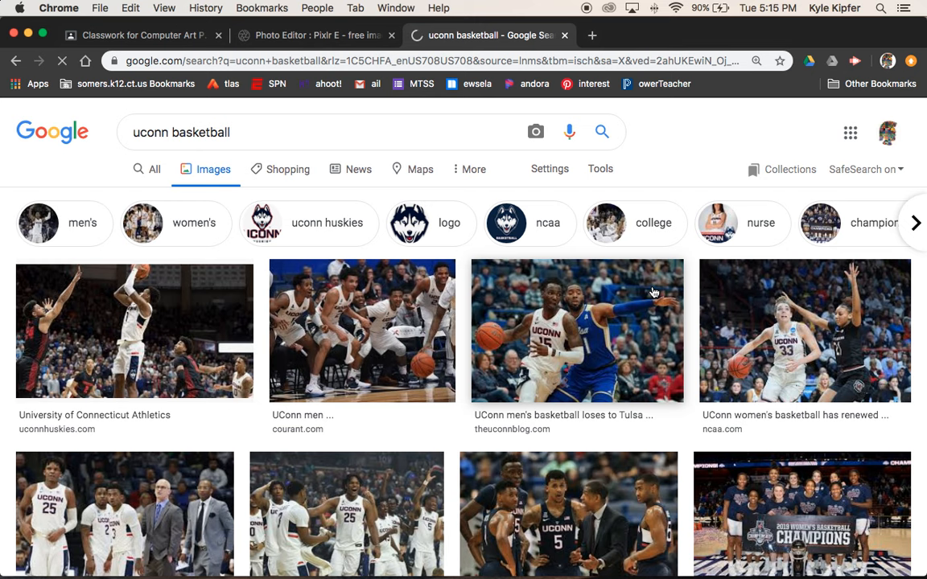
Step: Copy the 1200 × 918 photo of the UConn men's players at the bench
click(374, 332)
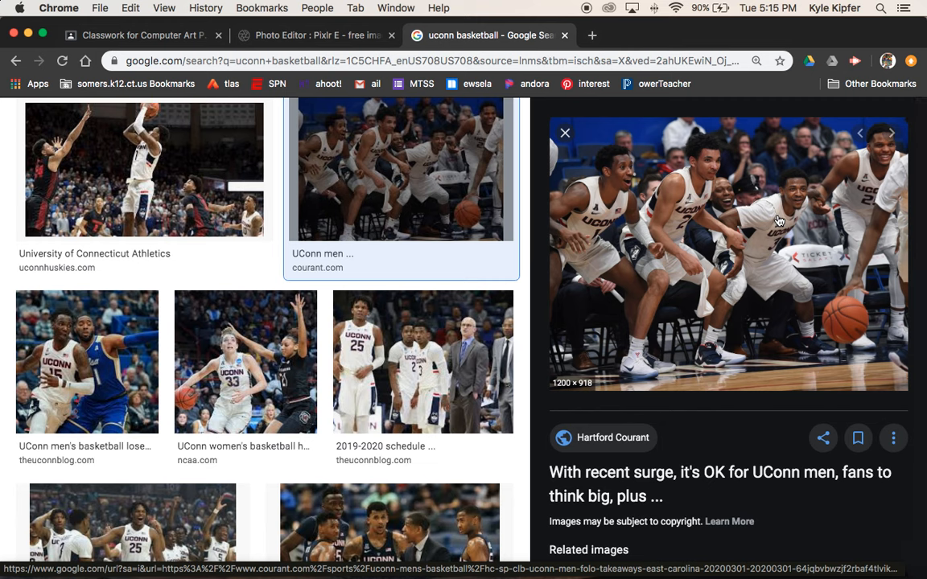
right_click(743, 241)
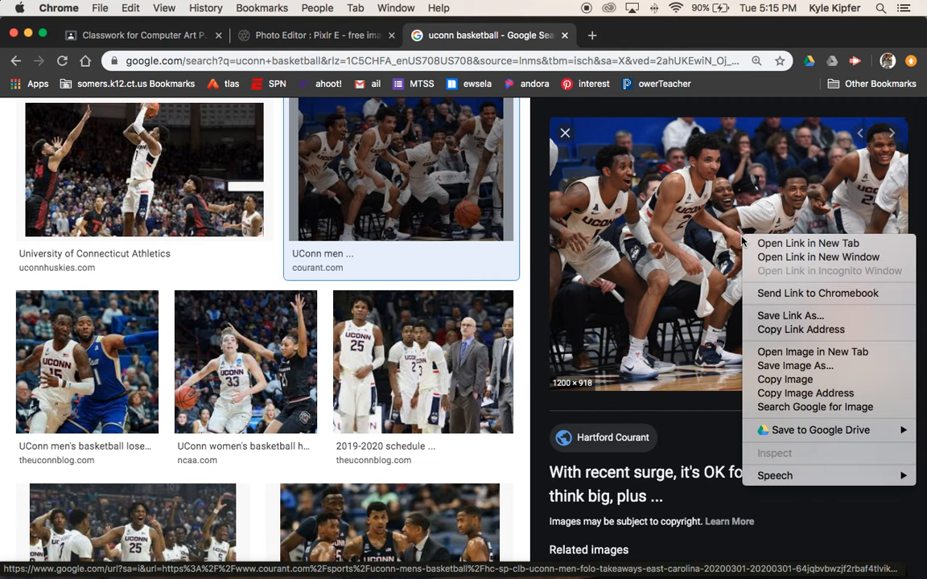
click(811, 379)
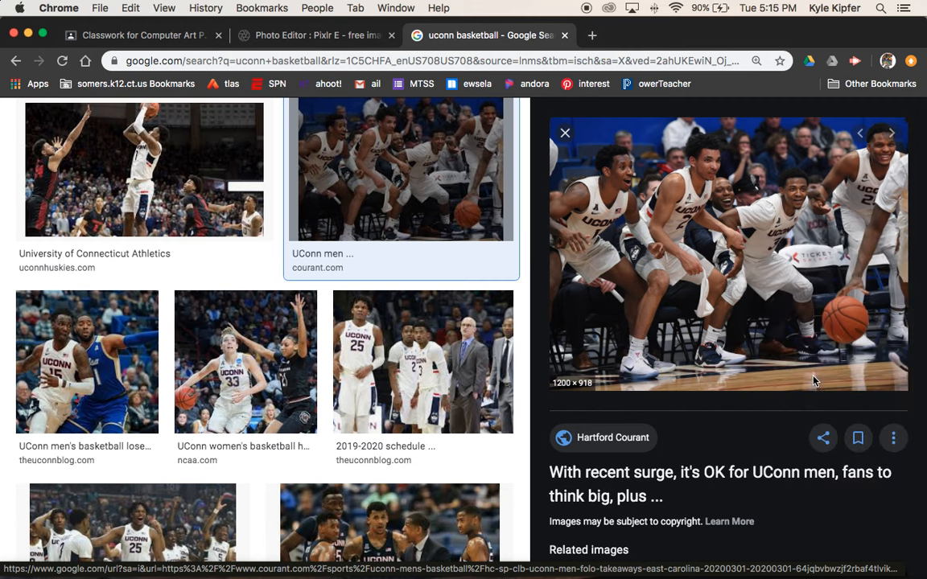
Step: Paste the basketball photo into the UCONN design and enlarge it by its corners
click(324, 42)
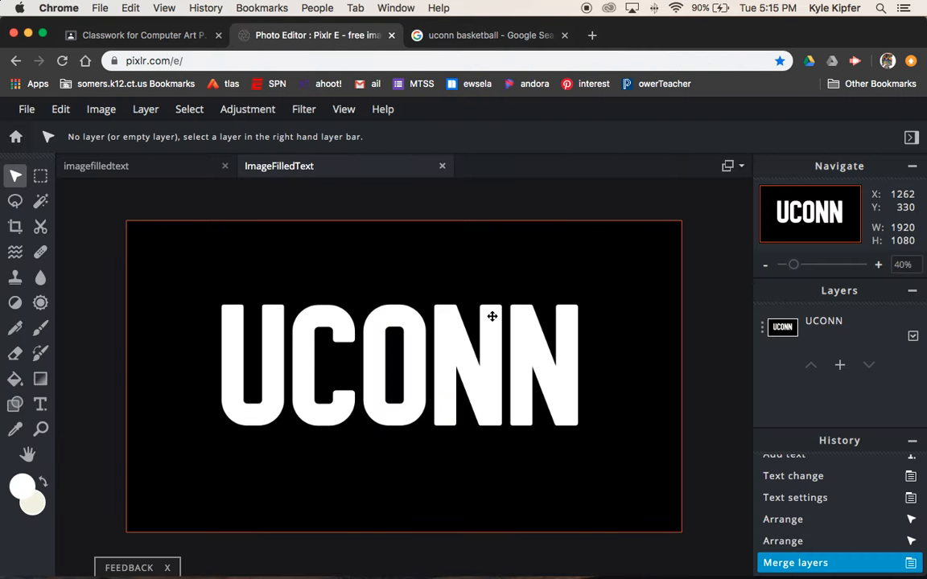
key(super+v)
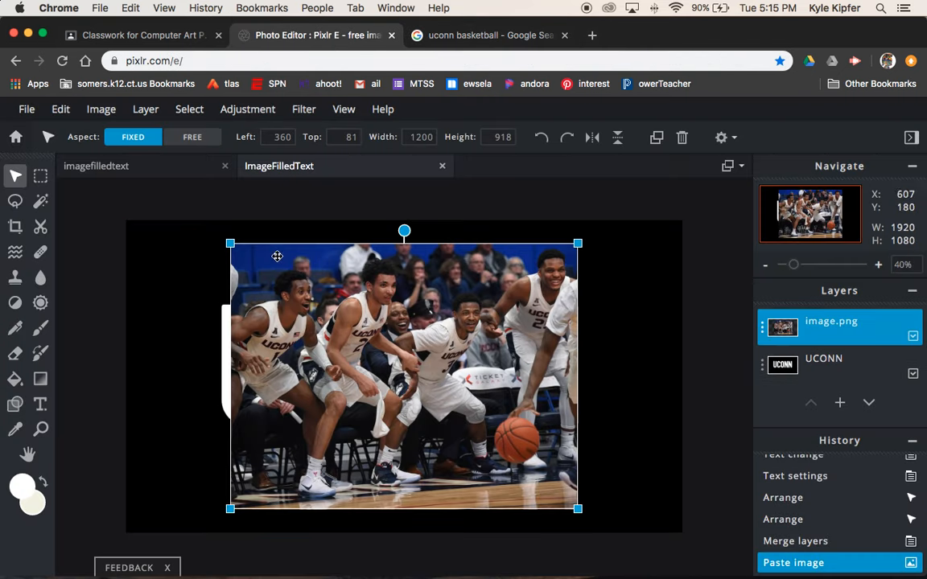
drag(229, 242, 202, 222)
click(578, 510)
drag(577, 510, 603, 529)
click(722, 279)
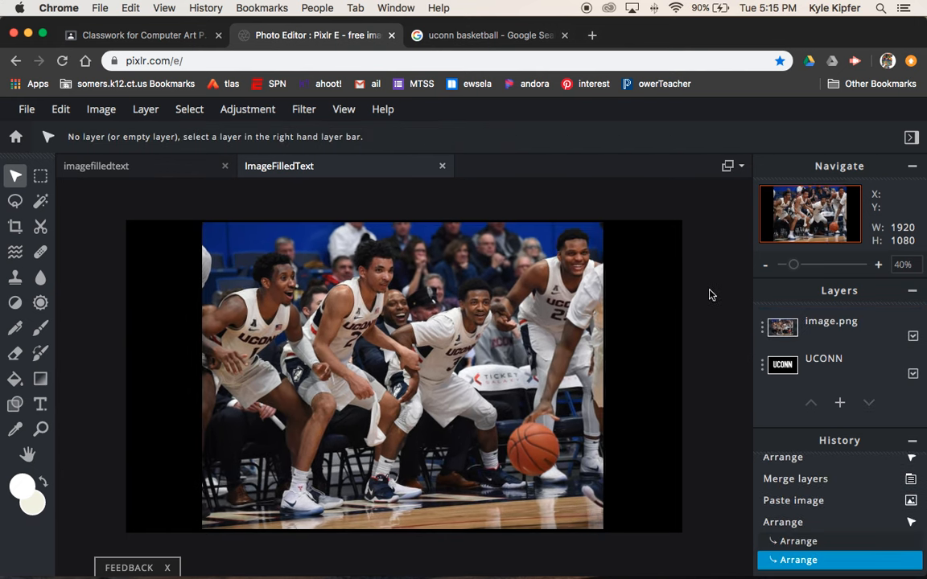
Step: Set the photo layer's transparency to 52 so the UCONN lettering shows through
click(762, 326)
drag(745, 424, 679, 426)
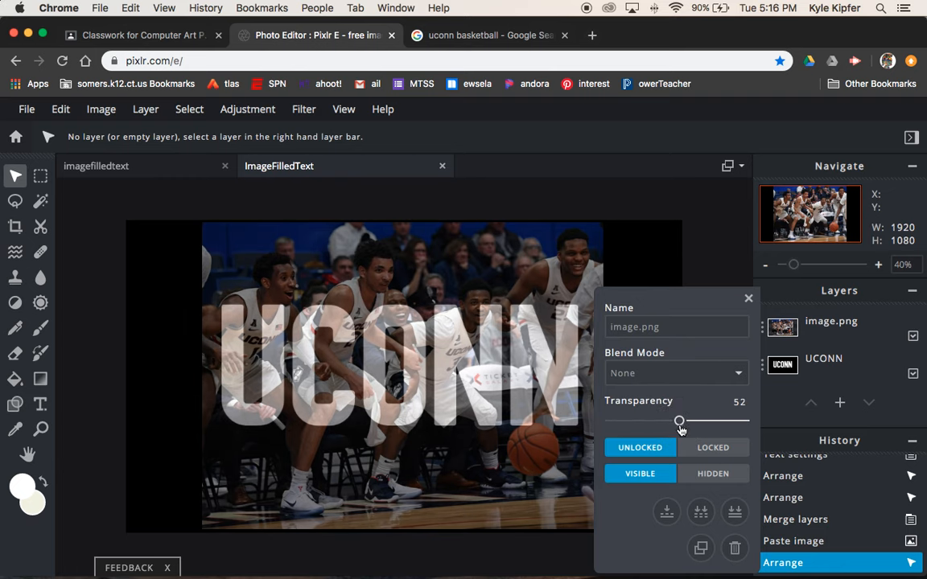
click(748, 300)
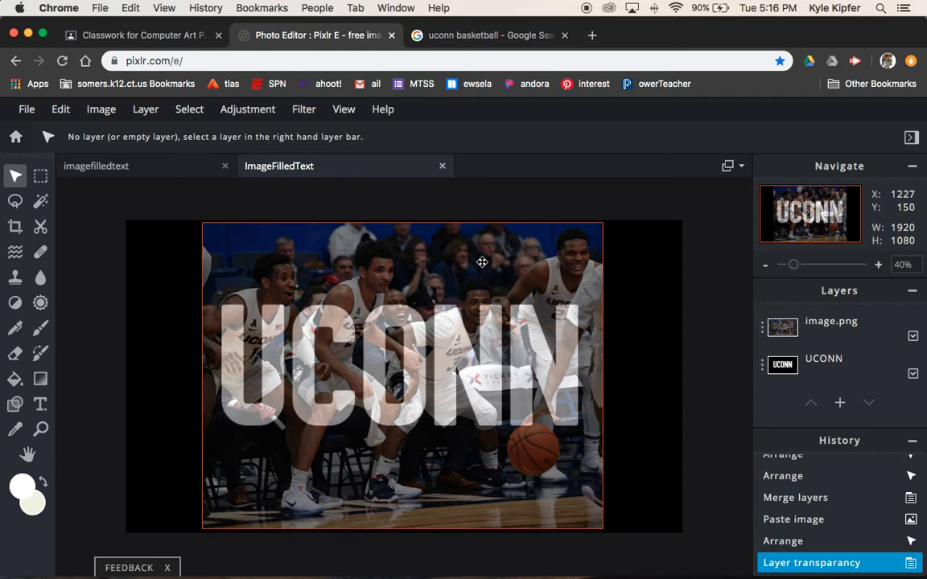
Step: Move and scale the photo to 1585×1213 at left 36, top 202 over the letters
drag(478, 256, 448, 316)
drag(444, 337, 420, 330)
mouse_move(547, 296)
mouse_down()
mouse_move(600, 280)
mouse_move(548, 285)
mouse_move(545, 307)
mouse_up()
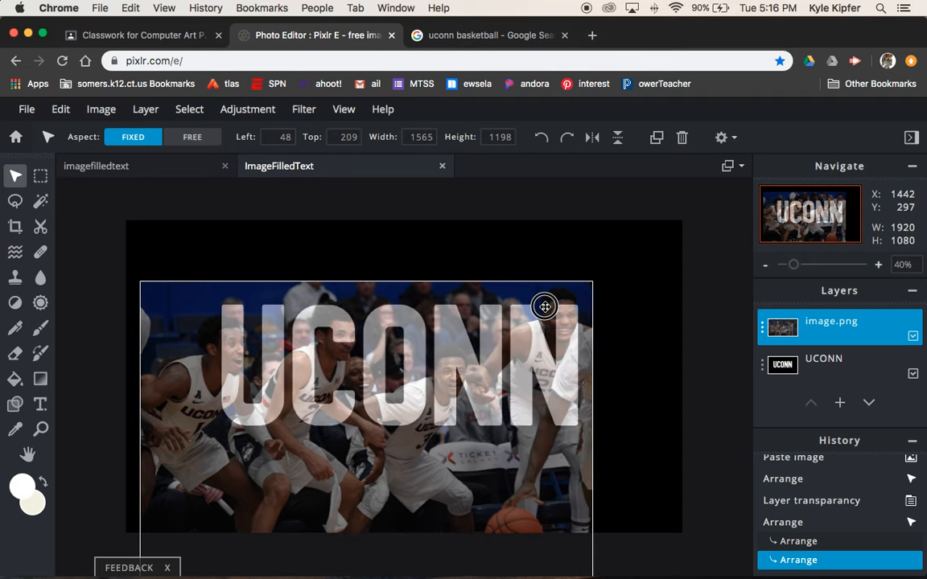
drag(544, 307, 544, 303)
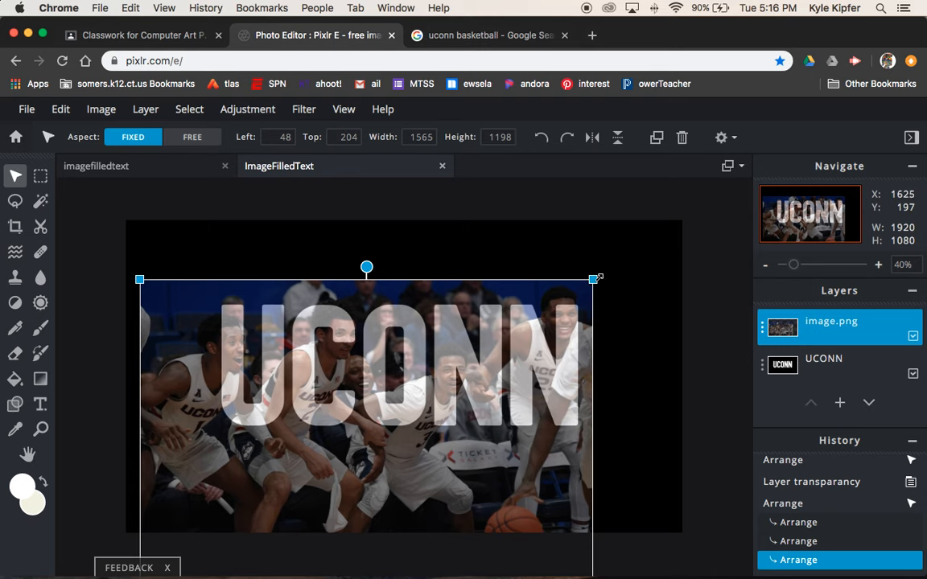
drag(593, 279, 552, 294)
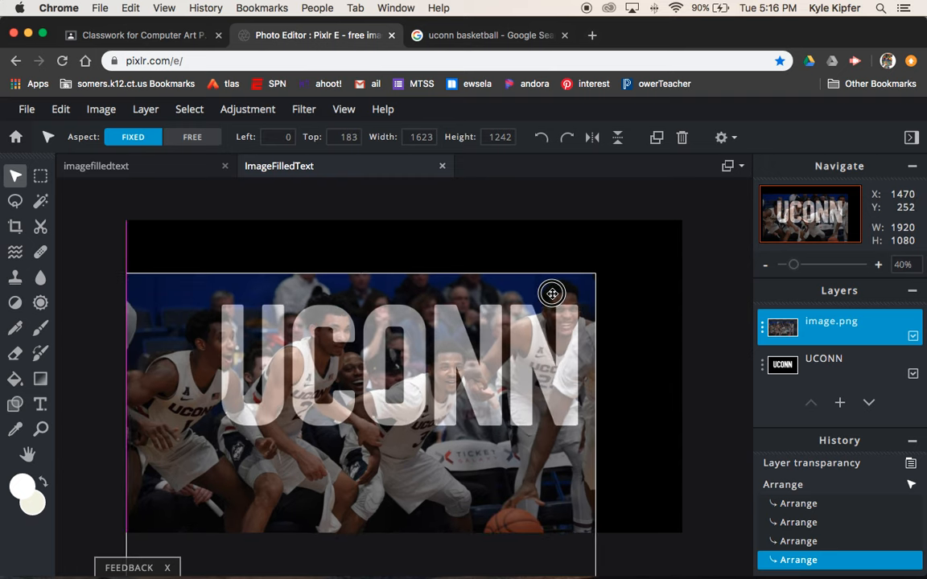
drag(552, 294, 553, 278)
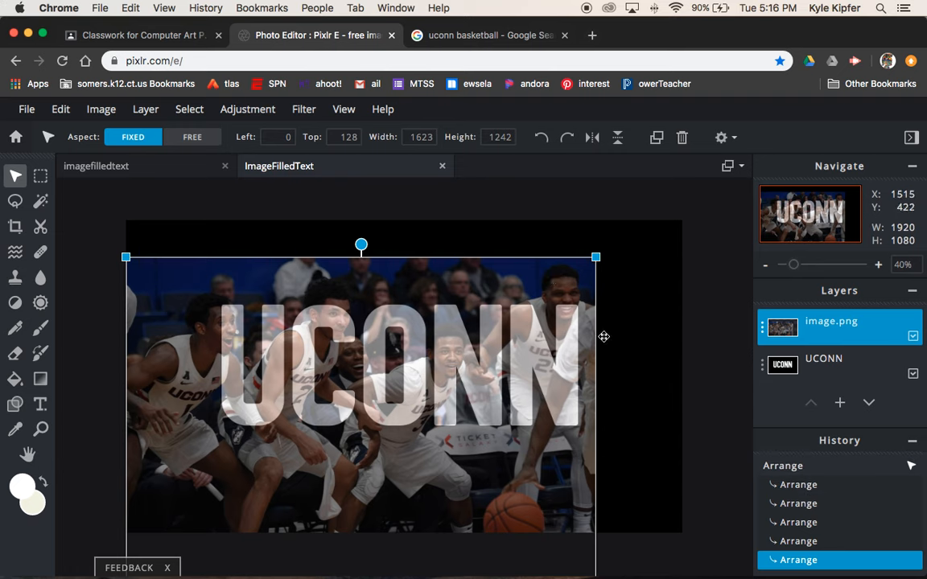
drag(125, 256, 136, 265)
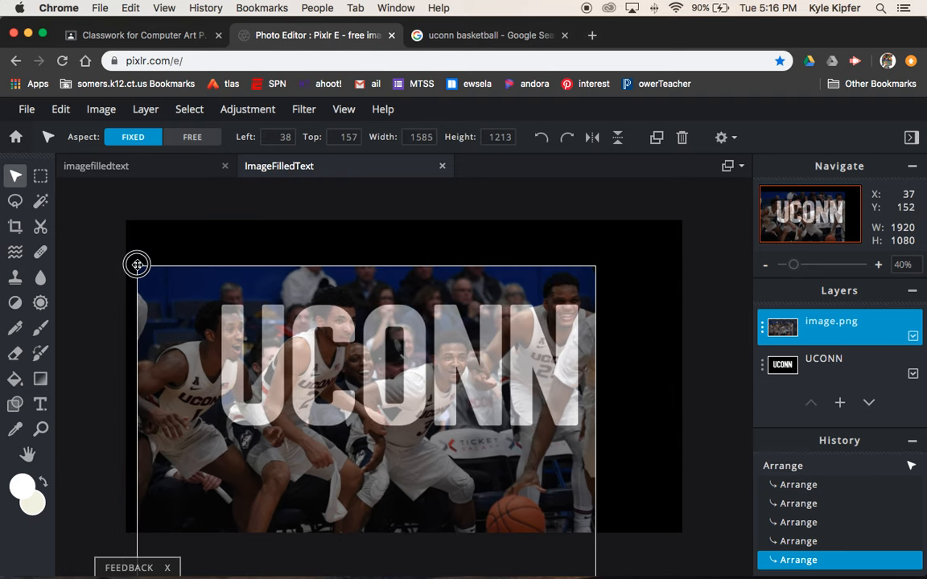
mouse_move(551, 476)
mouse_down()
mouse_move(550, 489)
mouse_move(563, 485)
mouse_up()
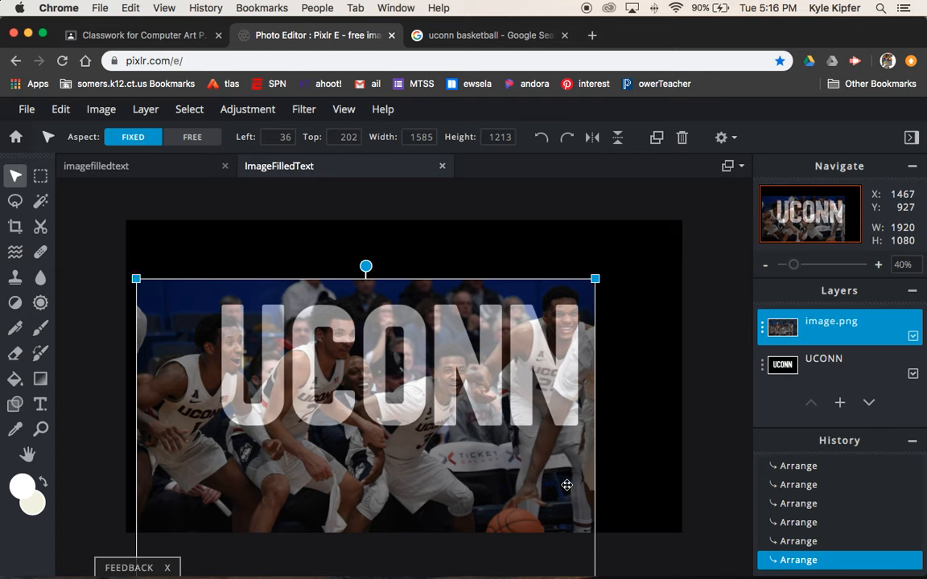
Step: Hide the image.png layer so only white UCONN lettering on black remains visible
click(706, 306)
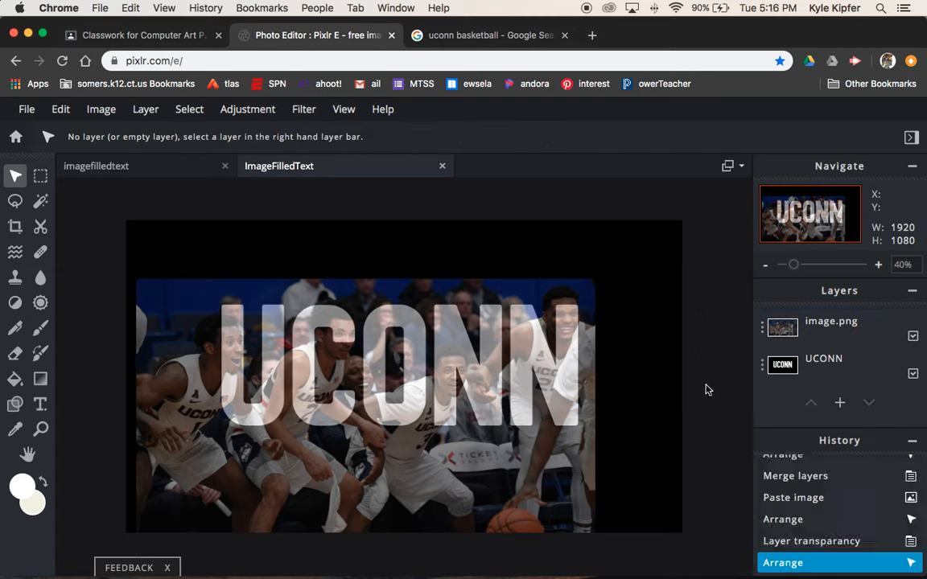
click(856, 364)
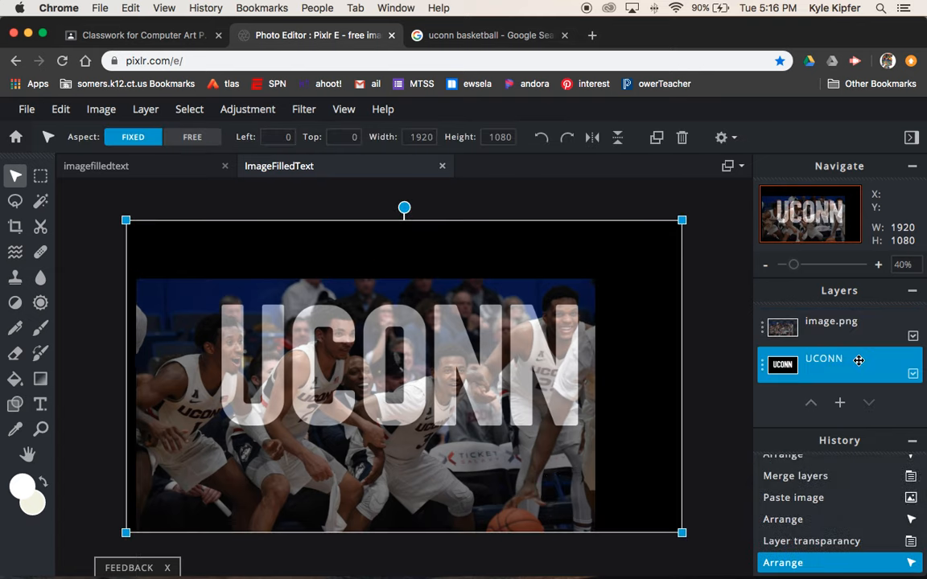
click(707, 356)
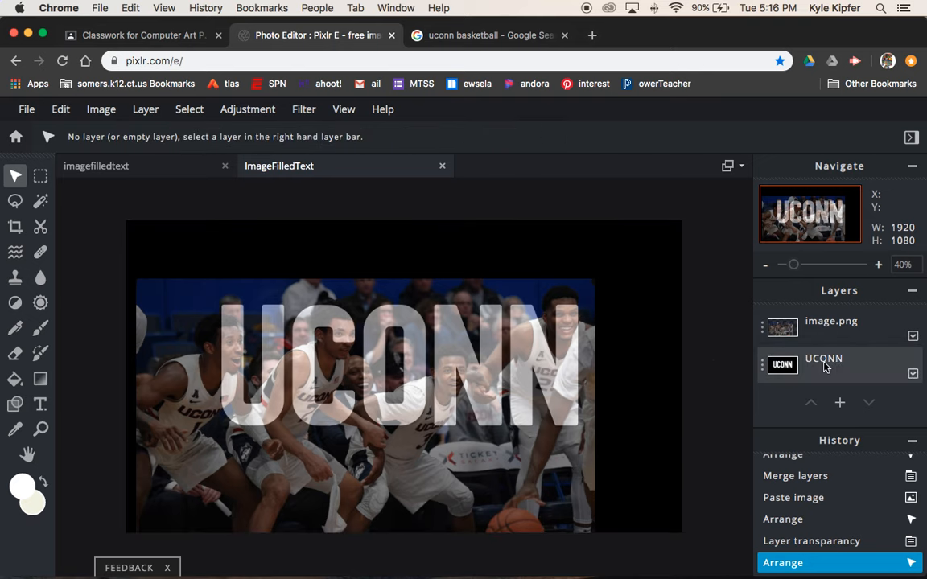
click(913, 336)
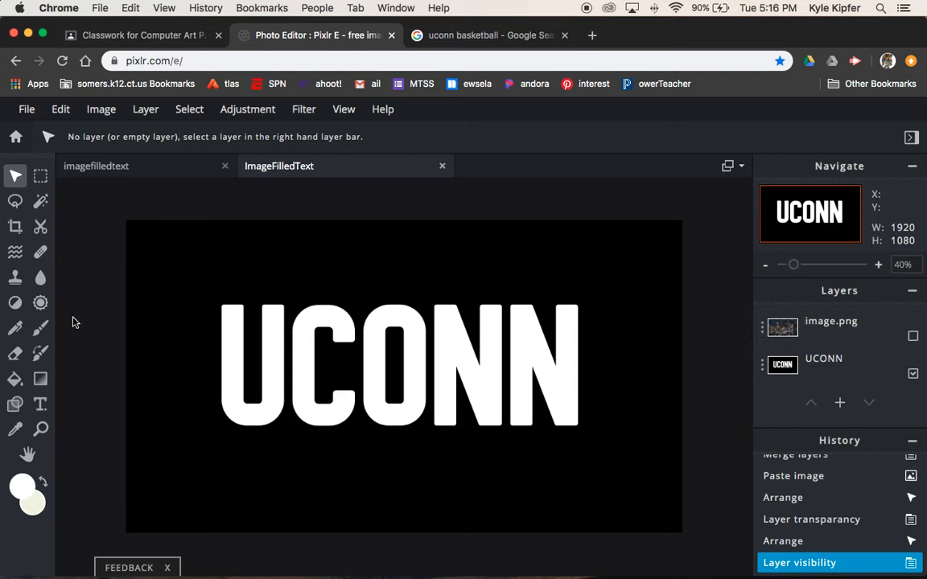
Step: Magic-wand-select the black background around UCONN and make the image.png photo layer visible again
click(41, 201)
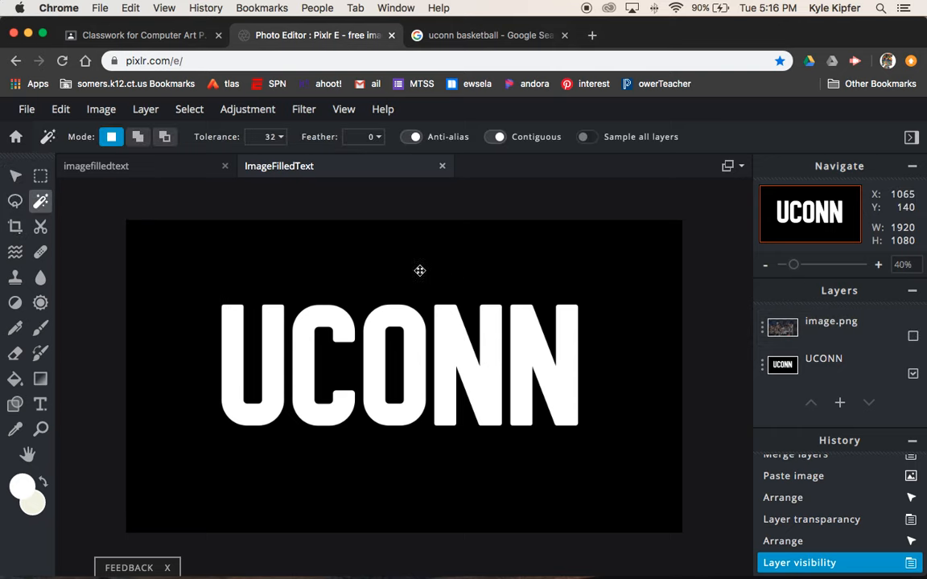
click(482, 275)
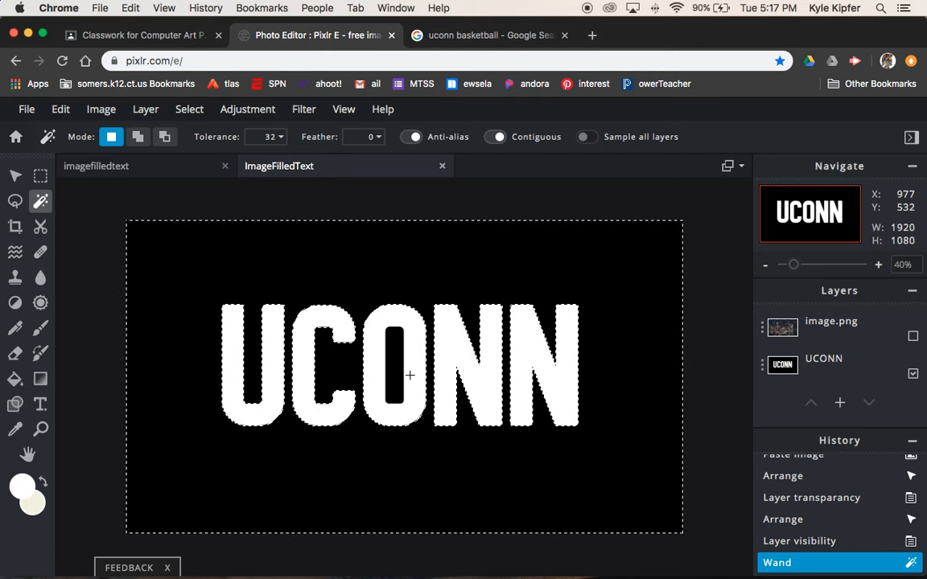
click(900, 335)
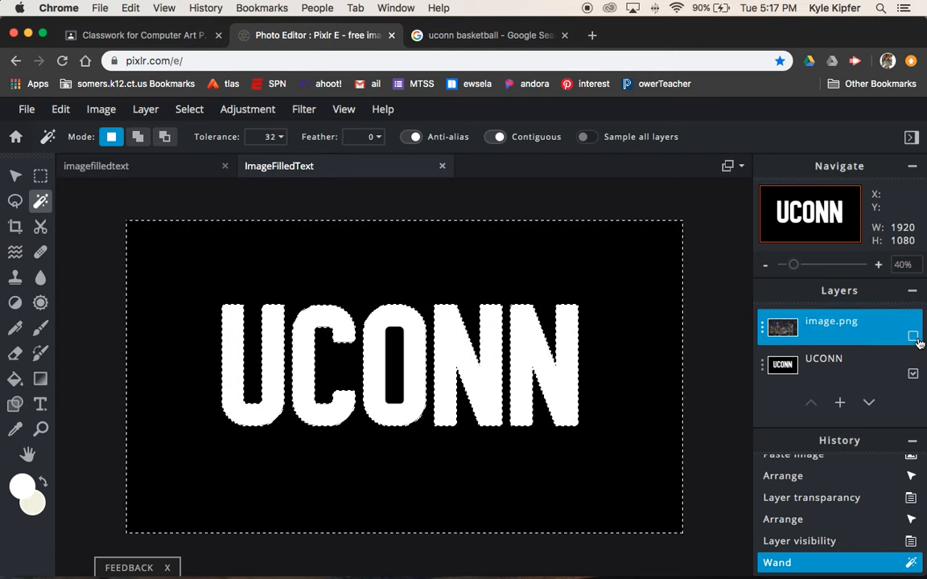
click(913, 338)
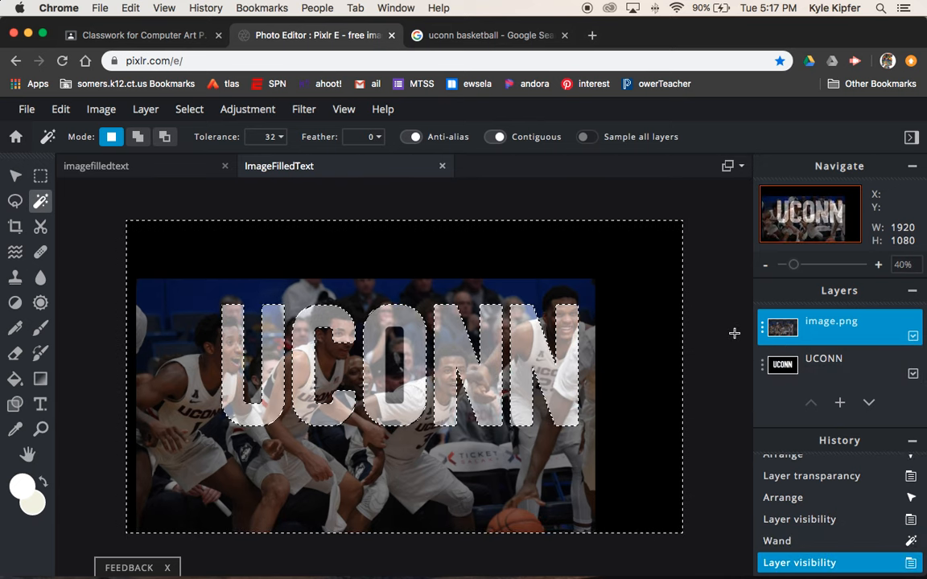
click(15, 354)
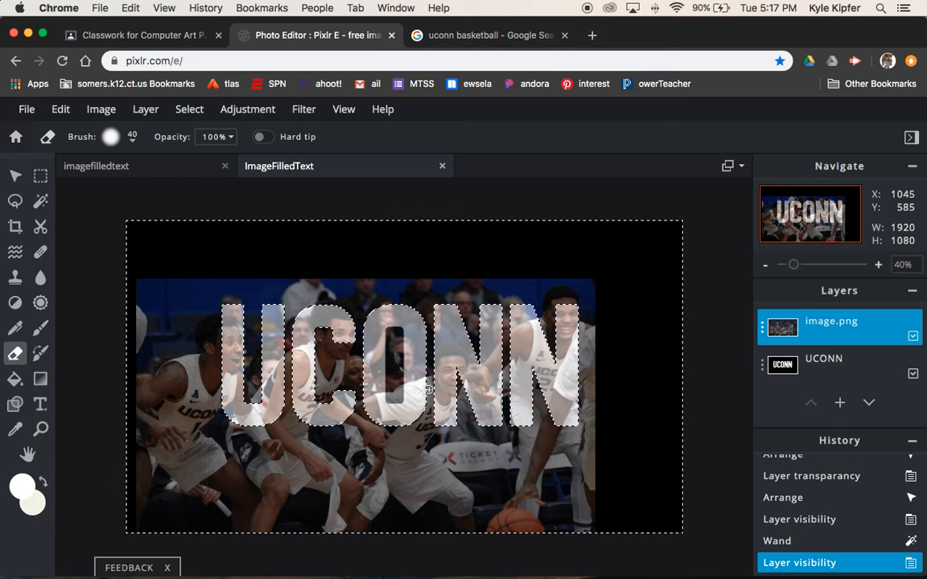
Step: Erase the photo around the U, C and N using a 217px eraser brush
click(122, 131)
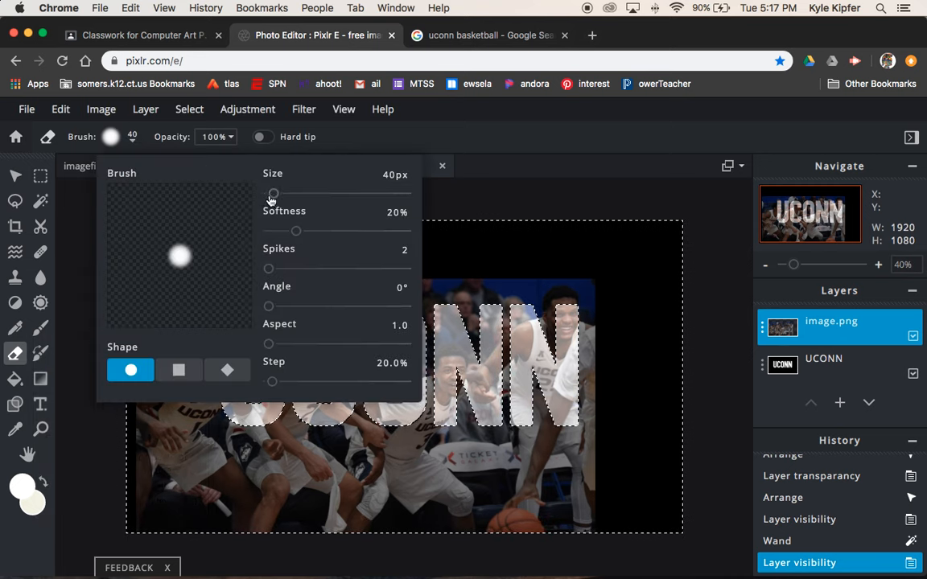
drag(274, 196, 299, 197)
click(483, 252)
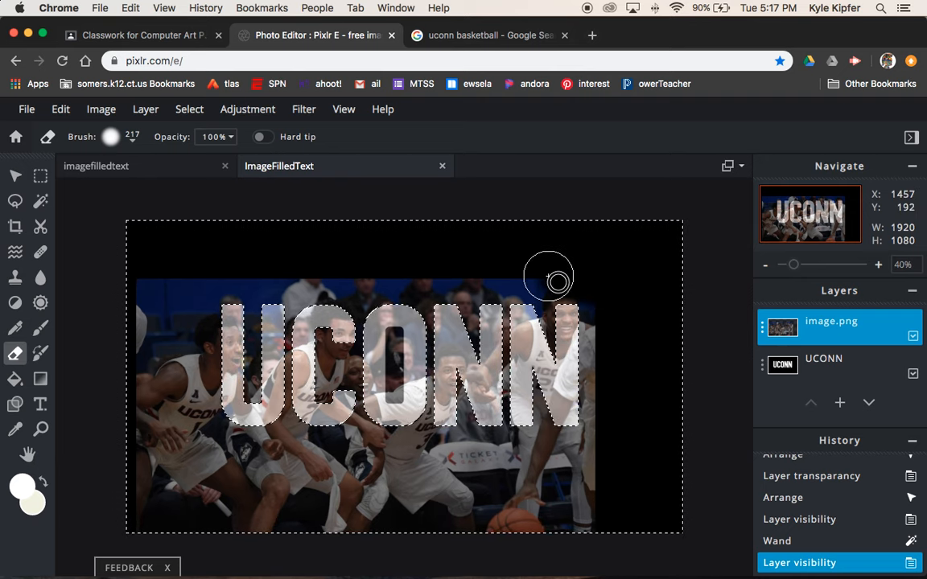
mouse_move(536, 367)
mouse_down()
mouse_move(589, 375)
mouse_move(584, 488)
mouse_move(561, 446)
mouse_move(573, 525)
mouse_move(514, 543)
mouse_move(444, 538)
mouse_move(447, 520)
mouse_move(417, 507)
mouse_move(512, 434)
mouse_move(562, 420)
mouse_move(534, 367)
mouse_move(531, 383)
mouse_move(524, 365)
mouse_move(501, 378)
mouse_move(491, 360)
mouse_move(502, 294)
mouse_move(549, 304)
mouse_move(555, 318)
mouse_move(460, 268)
mouse_move(473, 313)
mouse_move(416, 311)
mouse_move(401, 306)
mouse_move(397, 287)
mouse_move(342, 275)
mouse_move(314, 285)
mouse_move(328, 300)
mouse_move(249, 325)
mouse_move(201, 293)
mouse_move(140, 310)
mouse_move(139, 329)
mouse_move(139, 321)
mouse_move(174, 355)
mouse_move(166, 385)
mouse_move(197, 394)
mouse_move(189, 404)
mouse_move(198, 454)
mouse_move(226, 458)
mouse_up()
mouse_move(171, 535)
mouse_down()
mouse_move(189, 514)
mouse_move(256, 490)
mouse_move(207, 399)
mouse_move(347, 369)
mouse_move(438, 330)
mouse_move(461, 361)
mouse_move(406, 421)
mouse_move(380, 437)
mouse_move(221, 476)
mouse_move(291, 509)
mouse_move(491, 463)
mouse_move(462, 448)
mouse_move(335, 553)
mouse_move(338, 566)
mouse_move(251, 505)
mouse_move(241, 516)
mouse_move(397, 535)
mouse_move(267, 509)
mouse_move(407, 509)
mouse_move(560, 445)
mouse_move(649, 245)
mouse_move(630, 226)
mouse_move(368, 259)
mouse_move(191, 255)
mouse_move(126, 267)
mouse_move(249, 400)
mouse_move(382, 333)
mouse_up()
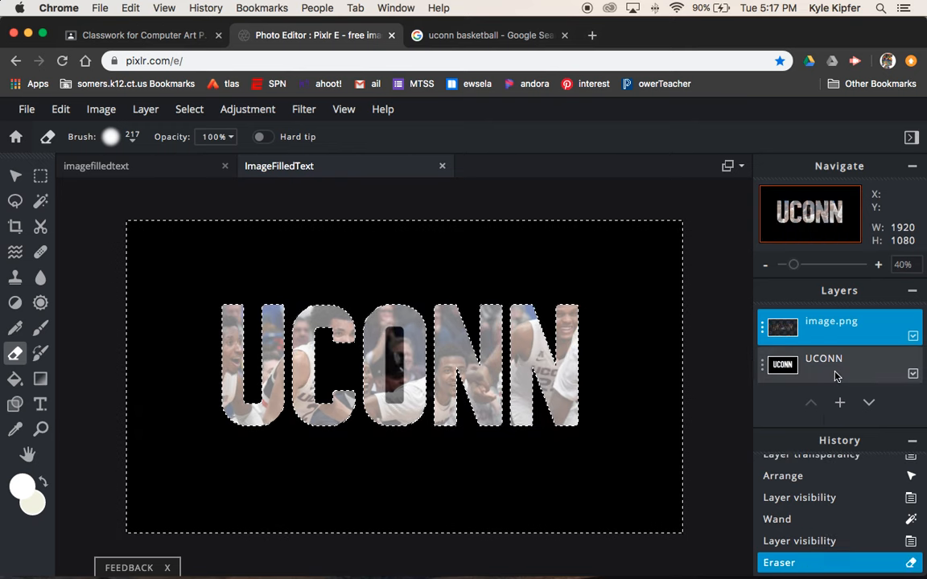
Step: Wand-select the dark strip inside the O, delete it from the photo layer, then deselect
click(858, 372)
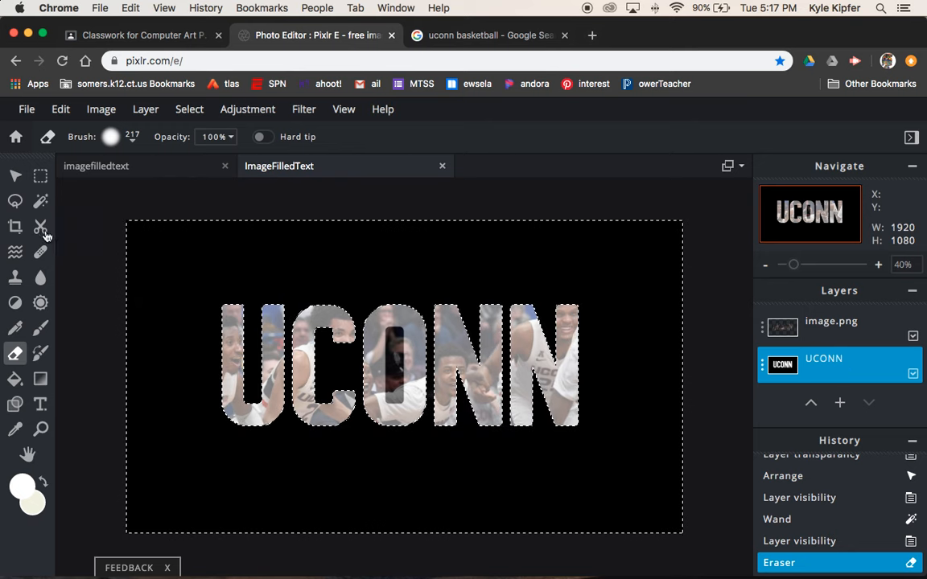
click(40, 200)
click(398, 385)
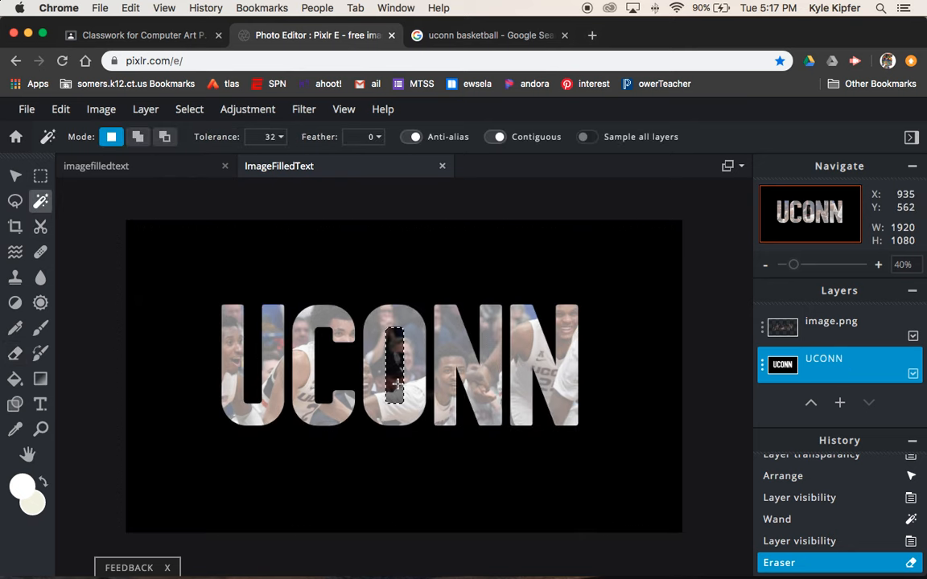
click(397, 365)
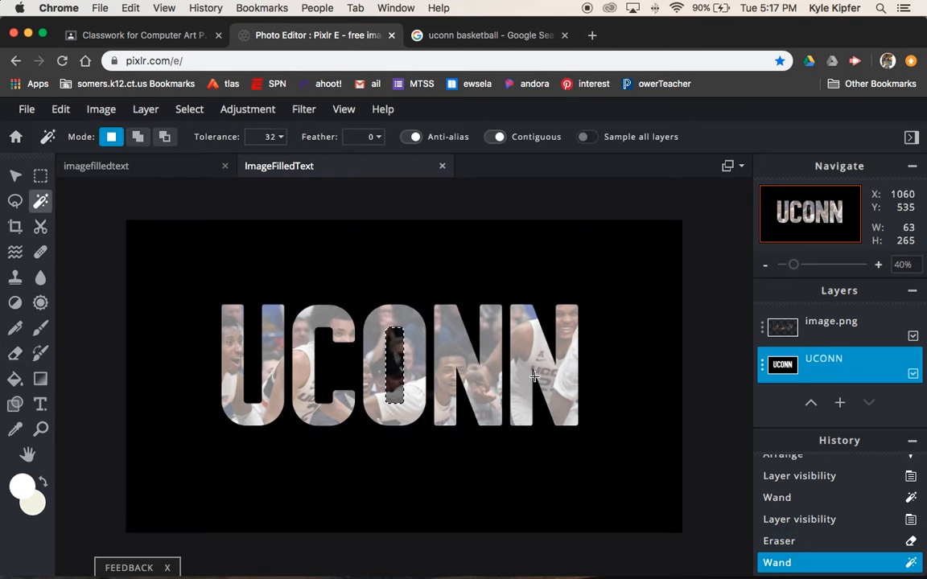
click(805, 326)
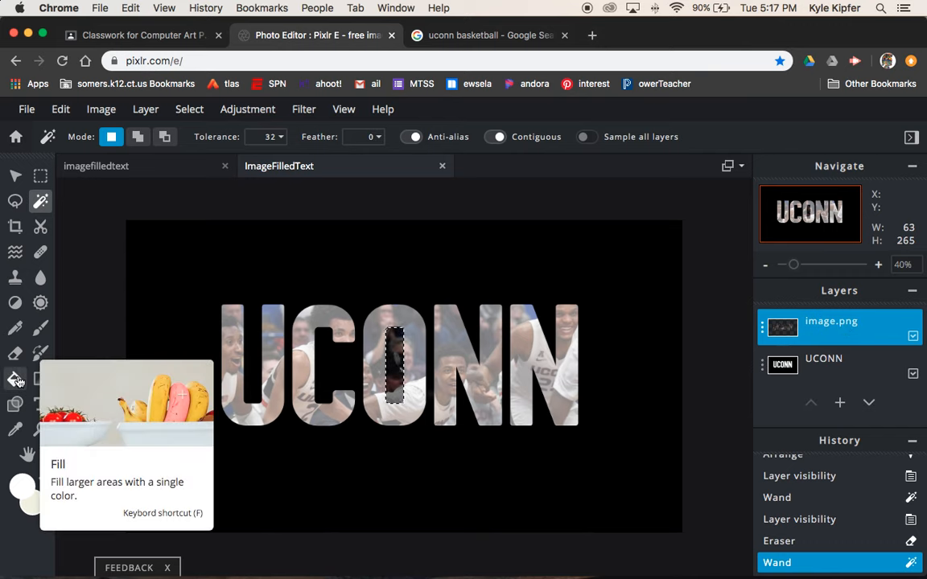
key(Delete)
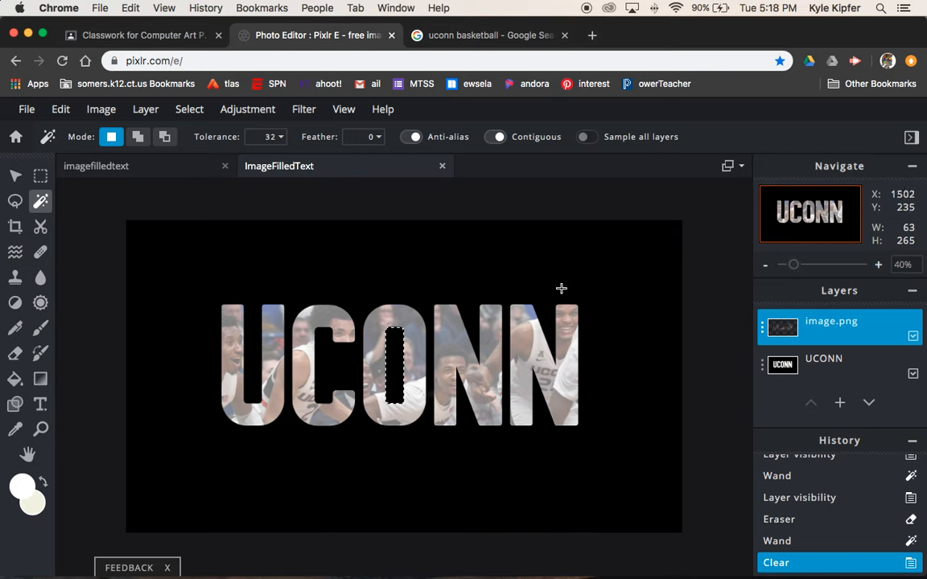
key(super+d)
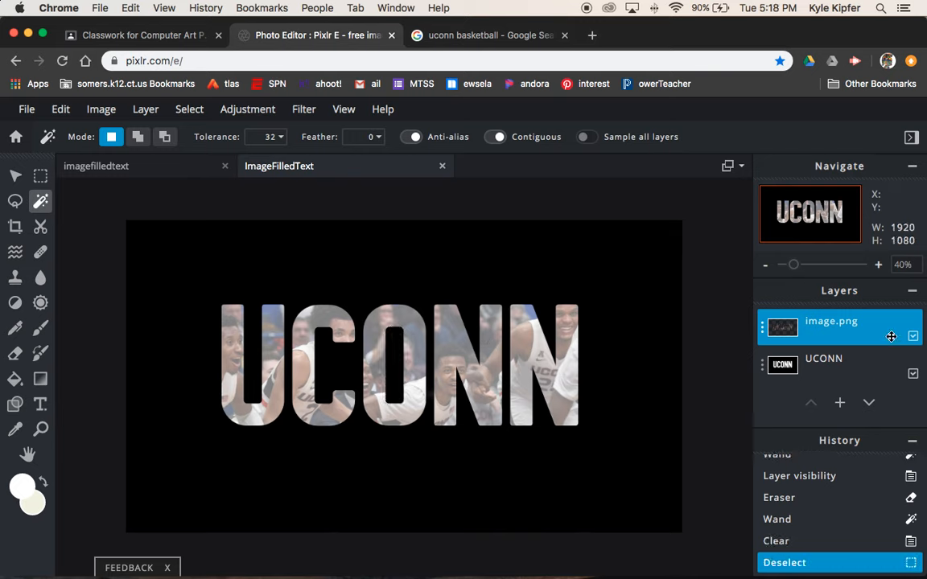
Step: Raise the image.png layer's transparency setting to fully opaque
click(764, 331)
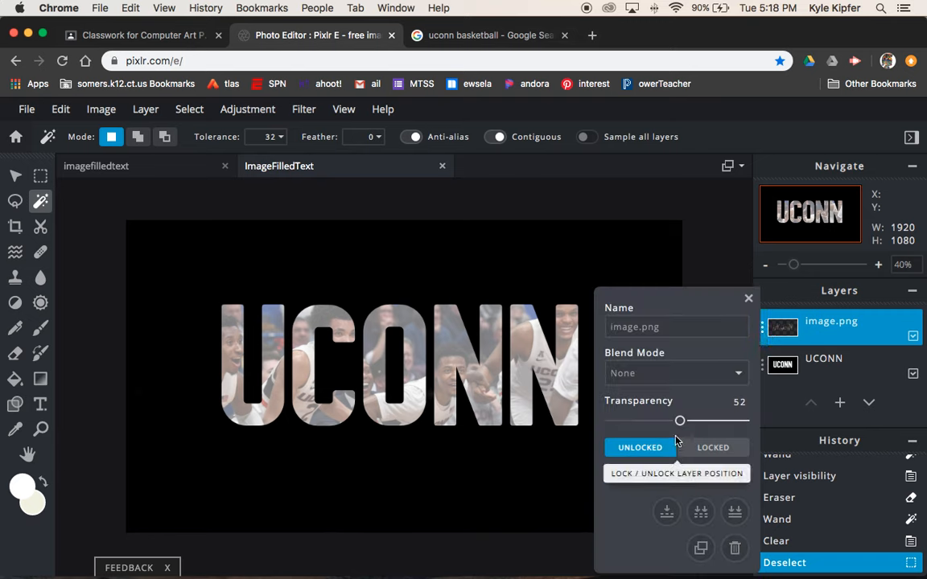
drag(679, 419, 797, 423)
click(749, 299)
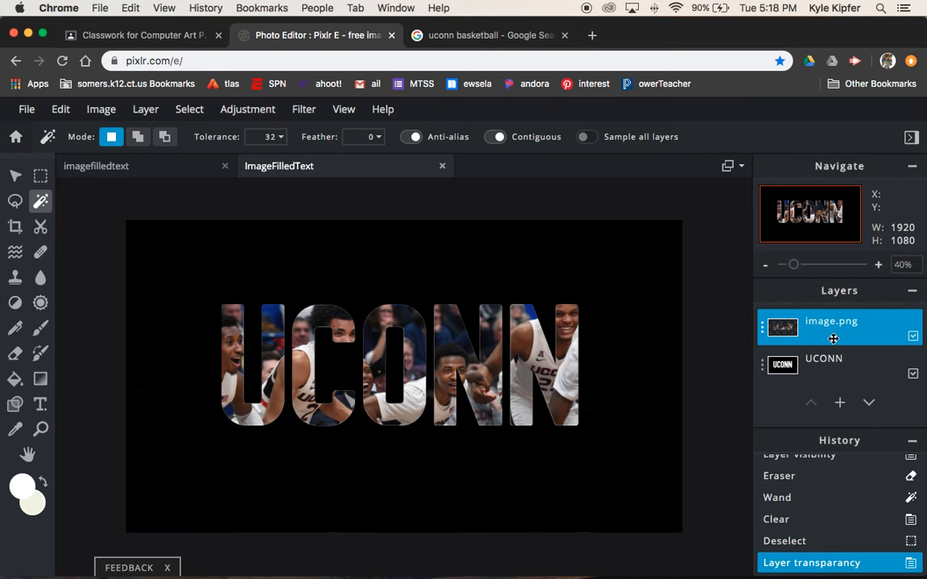
Step: Apply a Glow filter with size 19px, blur 45% and opacity 48%
click(305, 110)
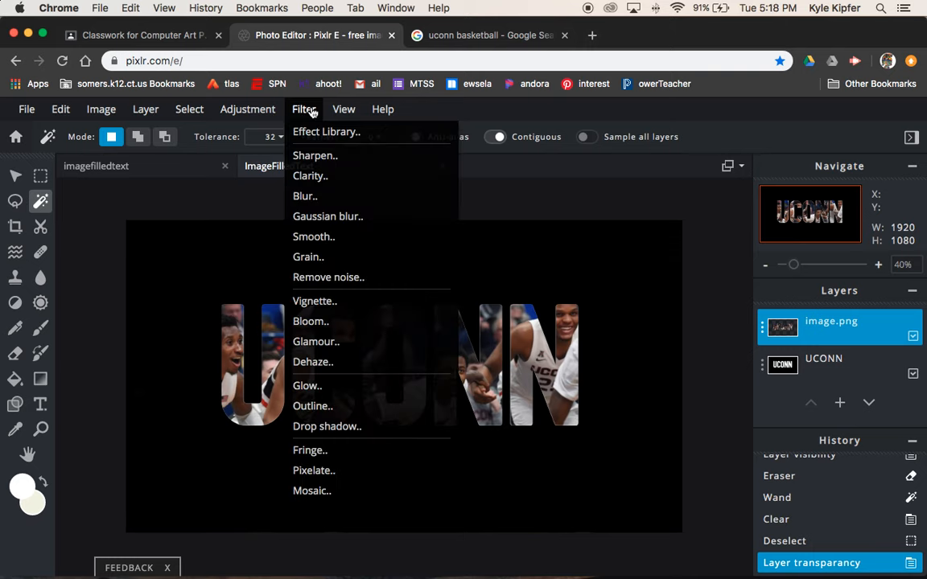
click(323, 385)
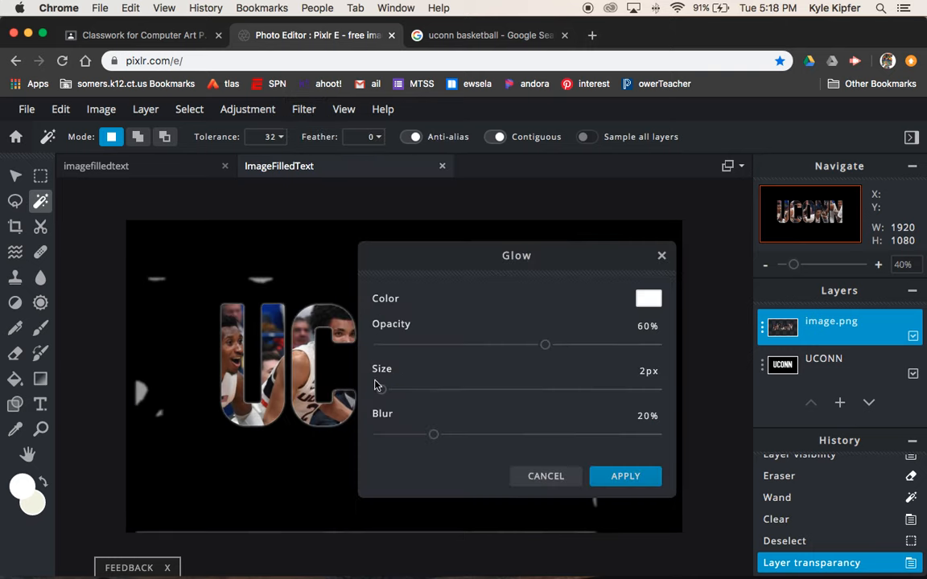
drag(470, 260, 634, 140)
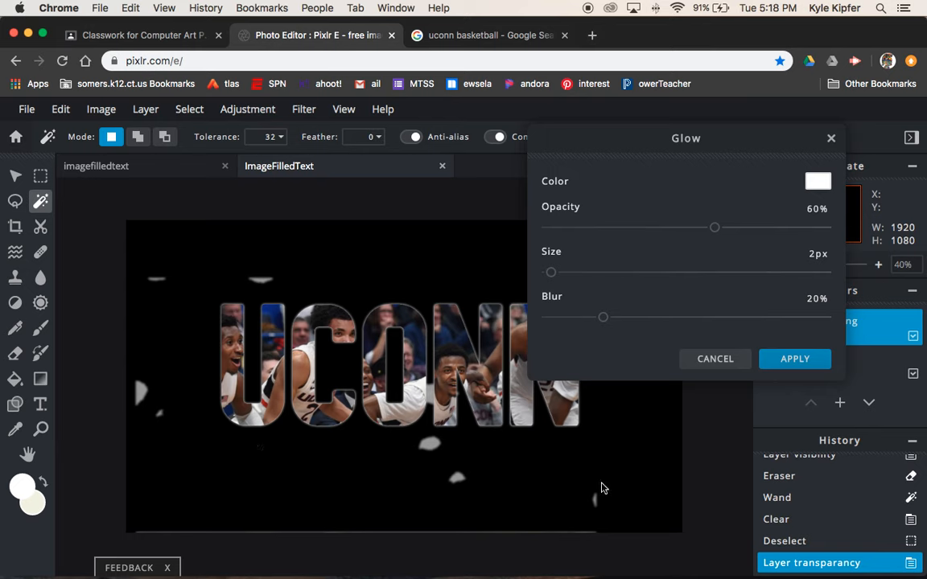
drag(551, 275, 583, 277)
drag(607, 320, 659, 323)
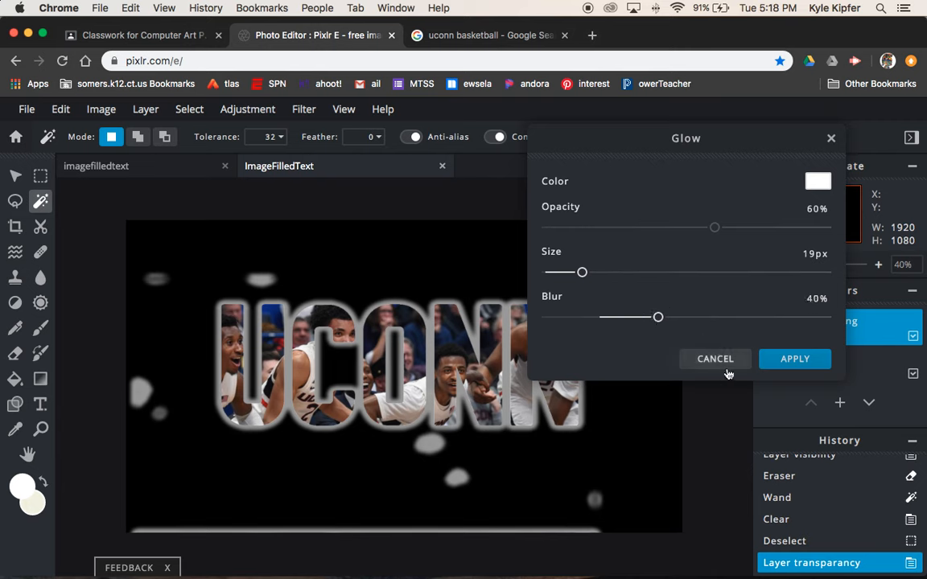
drag(658, 323, 673, 318)
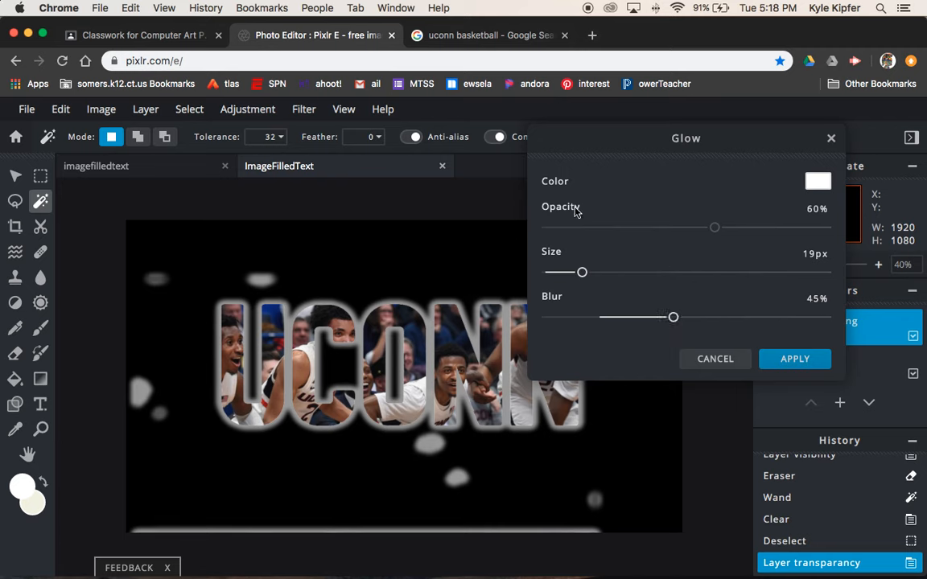
drag(716, 234, 680, 228)
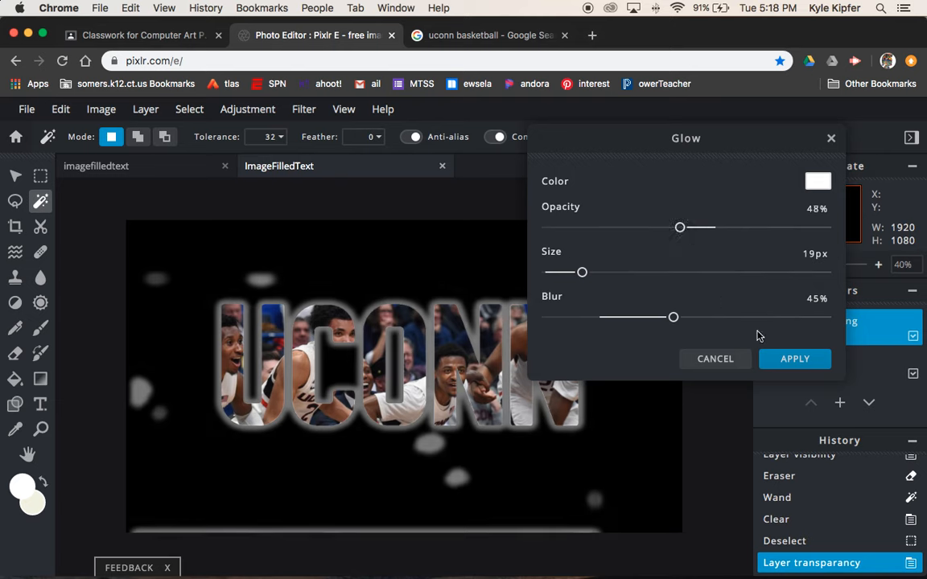
click(789, 365)
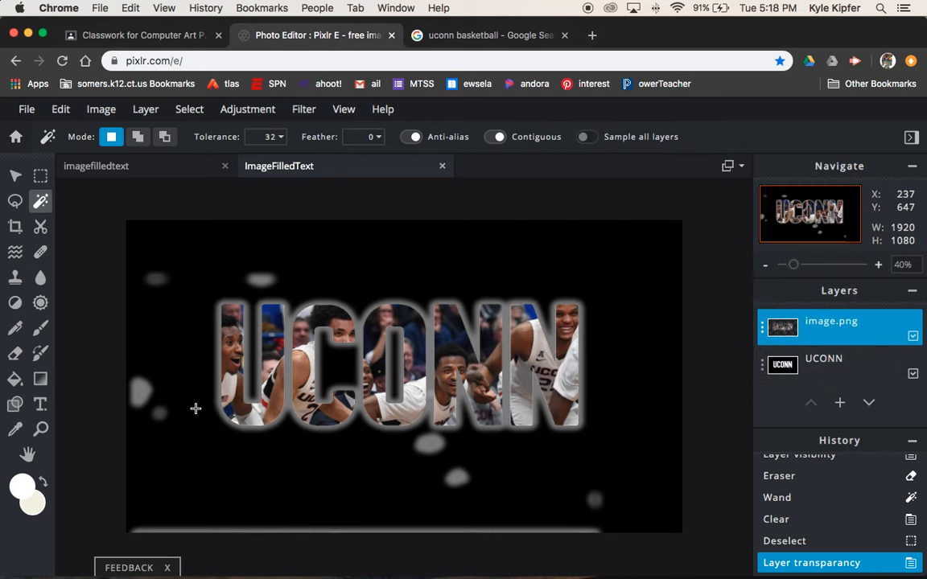
Step: Erase the grey glow strip and blobs from the black background, then open the Save dialog
click(15, 352)
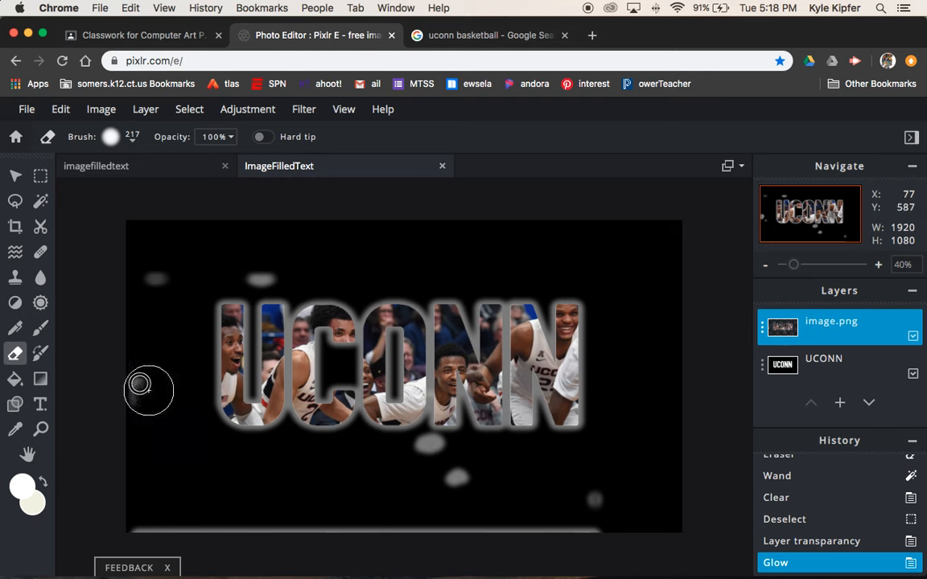
mouse_move(124, 482)
mouse_down()
mouse_move(124, 546)
mouse_move(639, 517)
mouse_move(636, 506)
mouse_move(459, 492)
mouse_up()
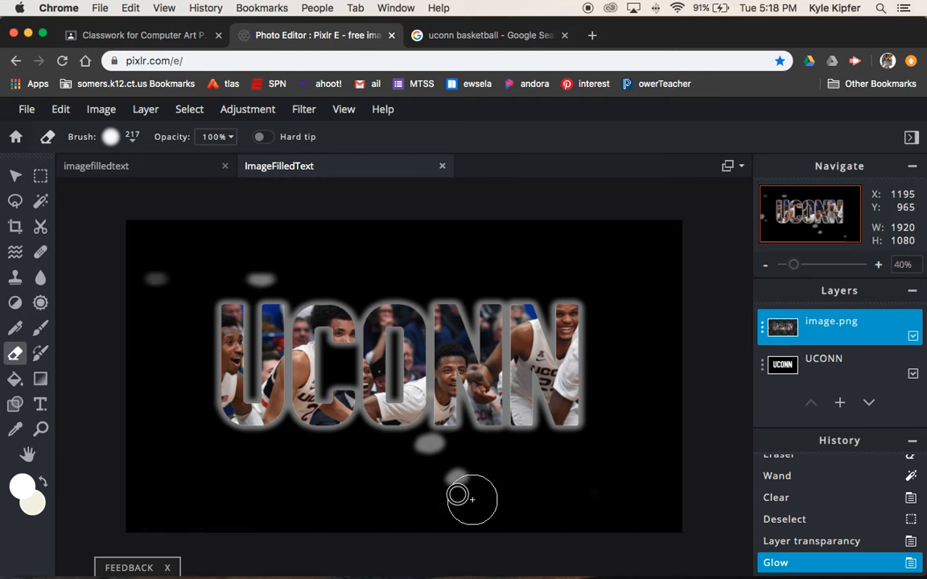
click(426, 458)
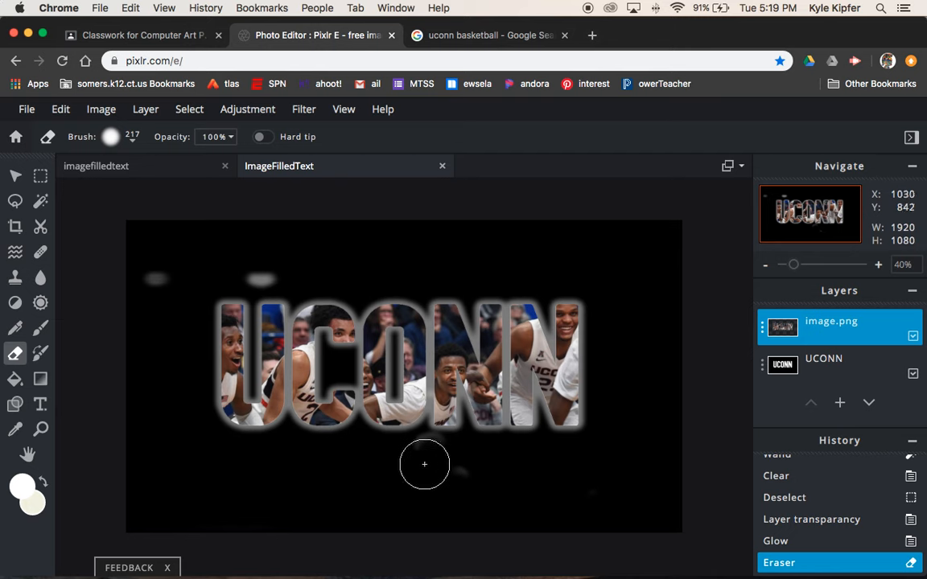
click(430, 452)
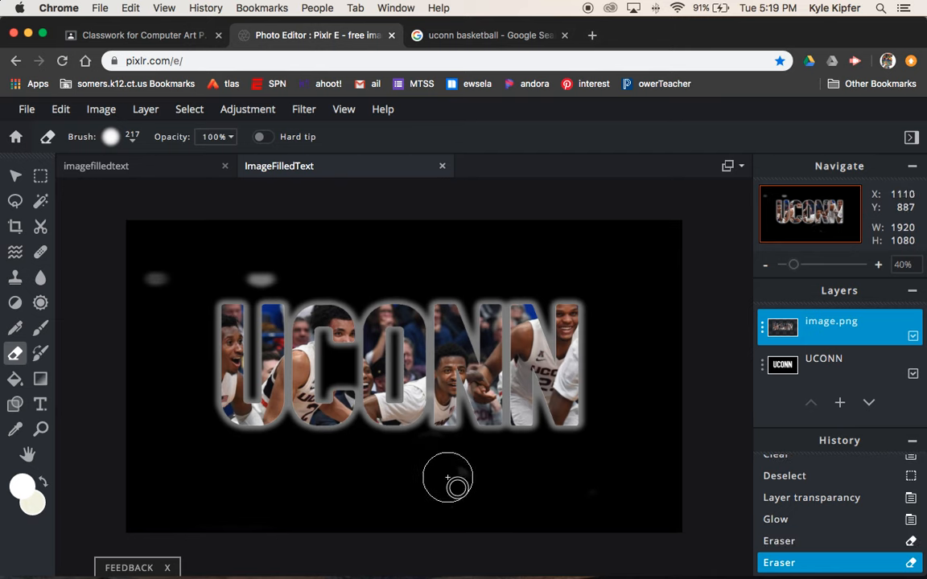
click(450, 474)
click(252, 270)
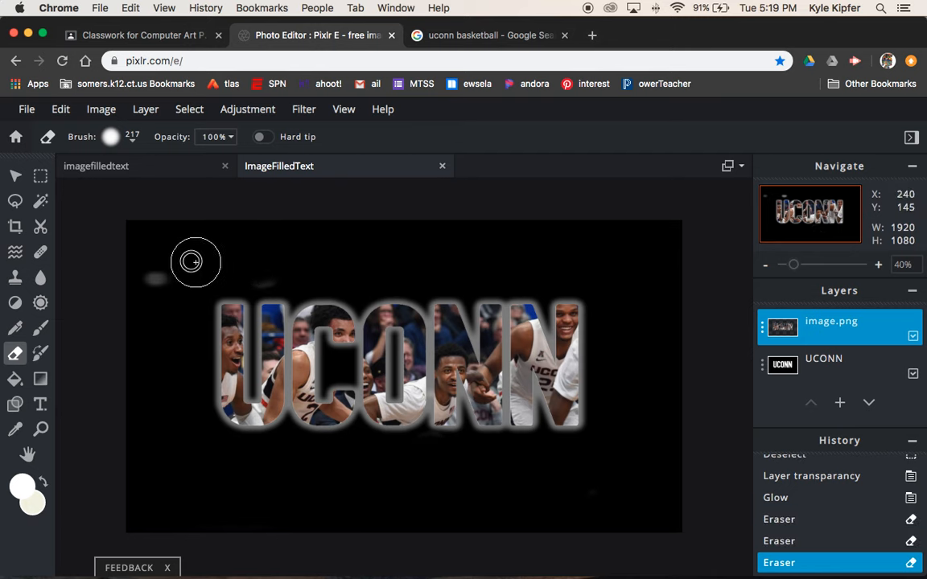
mouse_move(144, 243)
mouse_down()
mouse_move(131, 372)
mouse_move(423, 548)
mouse_move(686, 495)
mouse_up()
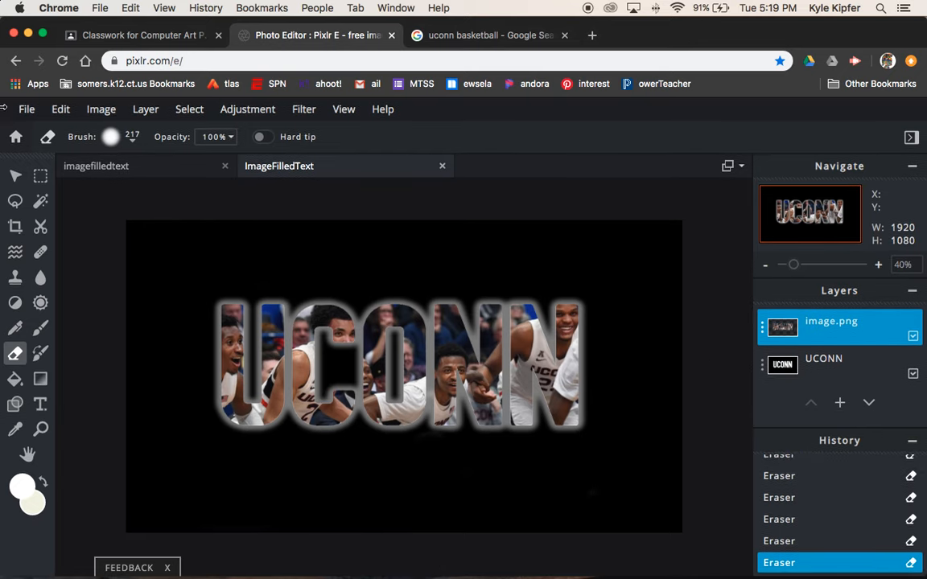
click(26, 110)
click(80, 238)
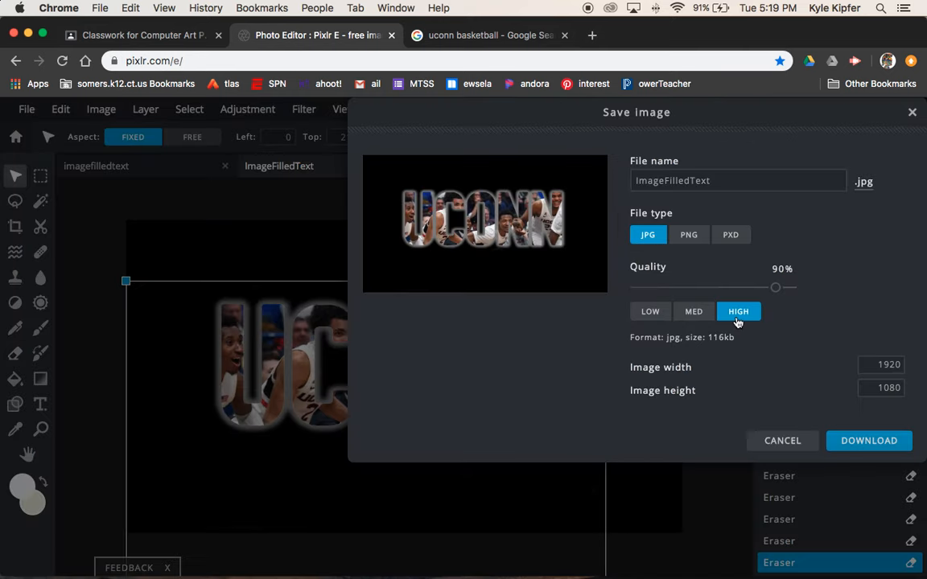
Step: Download ImageFilledText as a high-quality 1920×1080 JPG
click(868, 442)
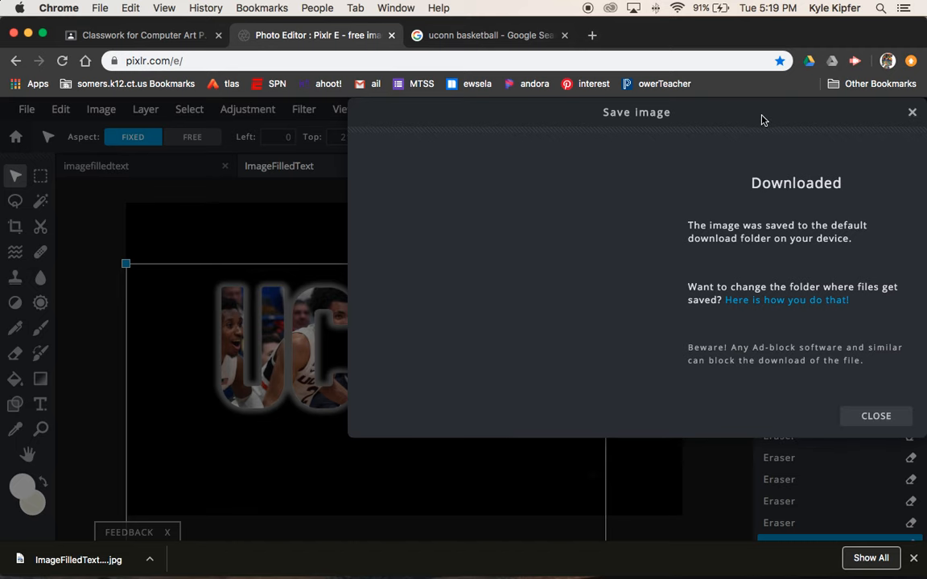
click(900, 418)
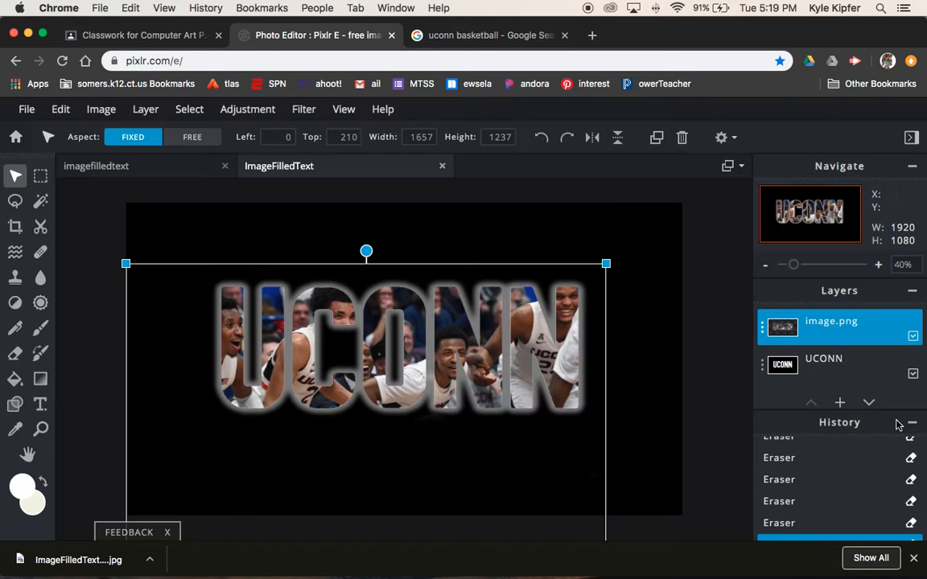
click(731, 324)
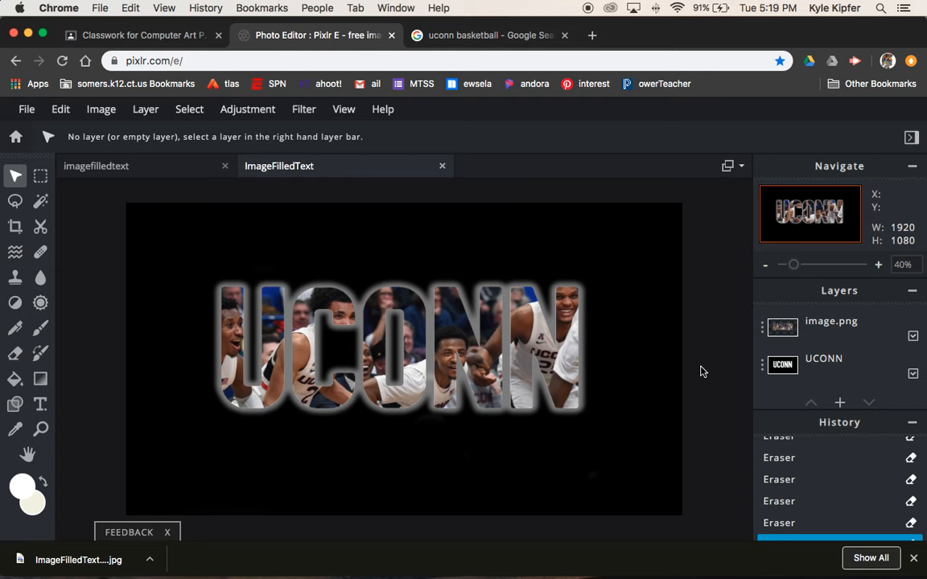
mouse_move(563, 555)
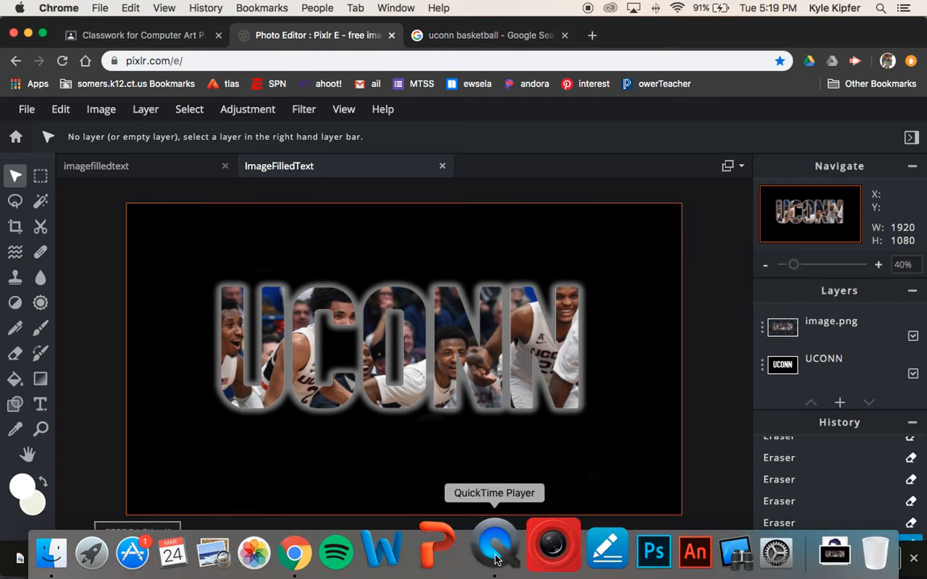